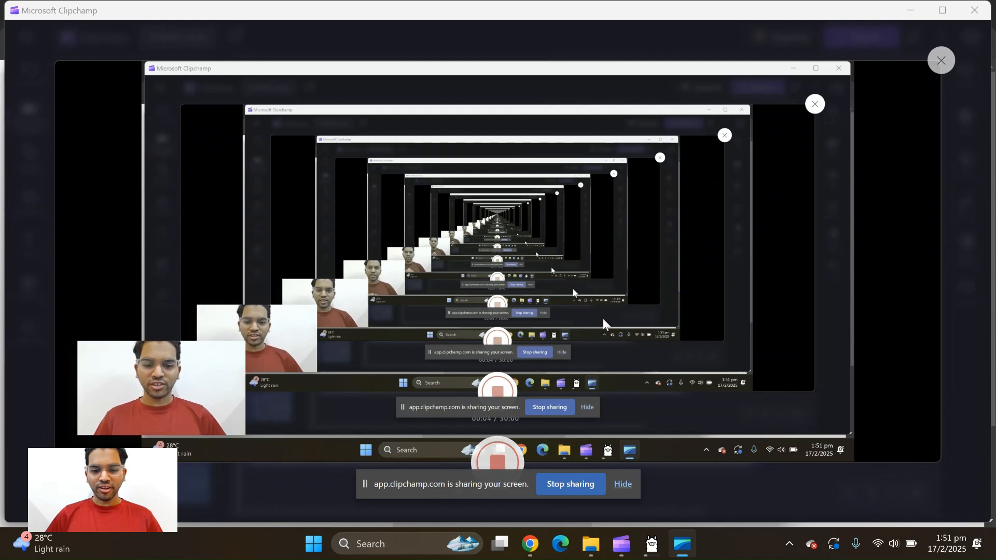
Switch to Chrome and show the downloaded OllamaSetup.exe in its Downloads folder
{"action": "left_click", "coordinate": [529, 543]}
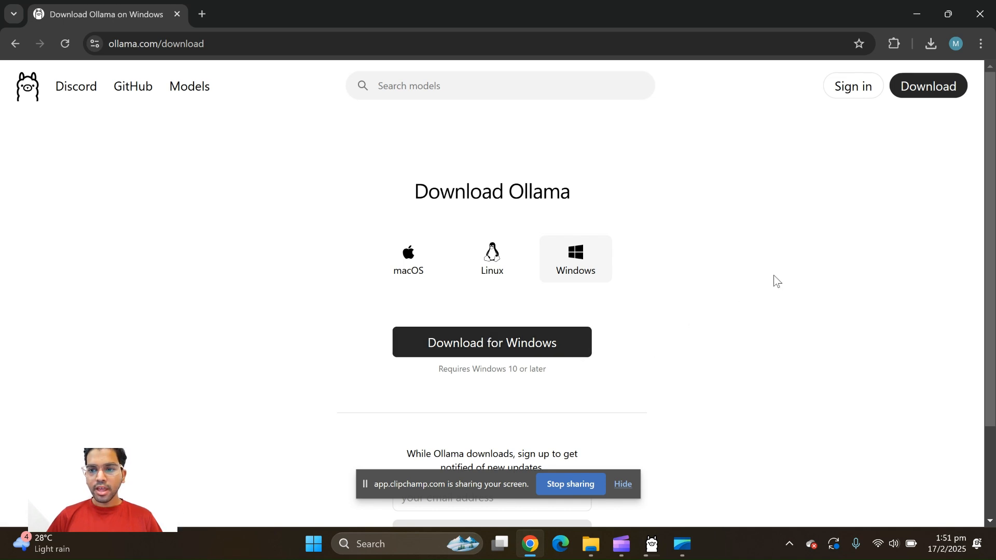
{"action": "left_click", "coordinate": [930, 52]}
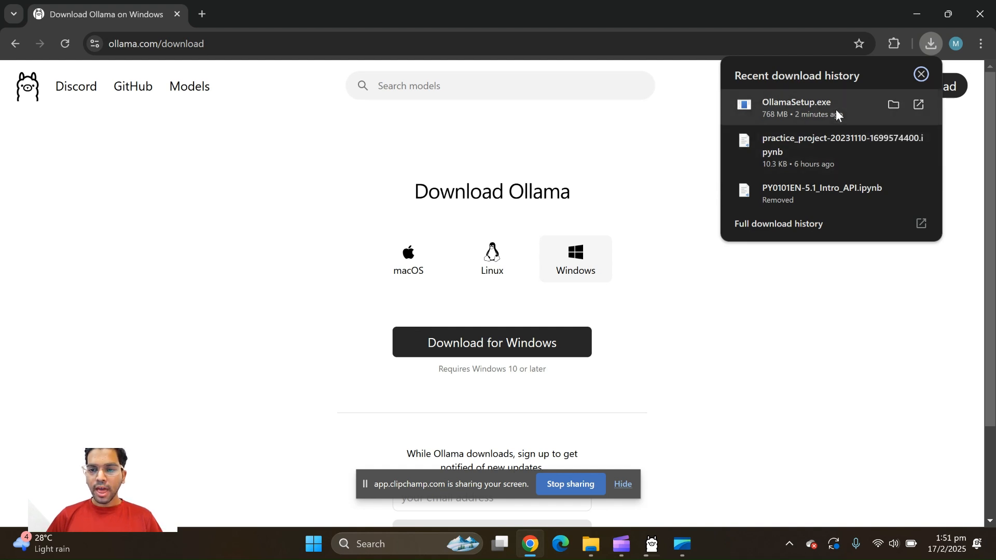
{"action": "left_click", "coordinate": [889, 104]}
{"action": "left_click_drag", "start_coordinate": [580, 82], "coordinate": [635, 74]}
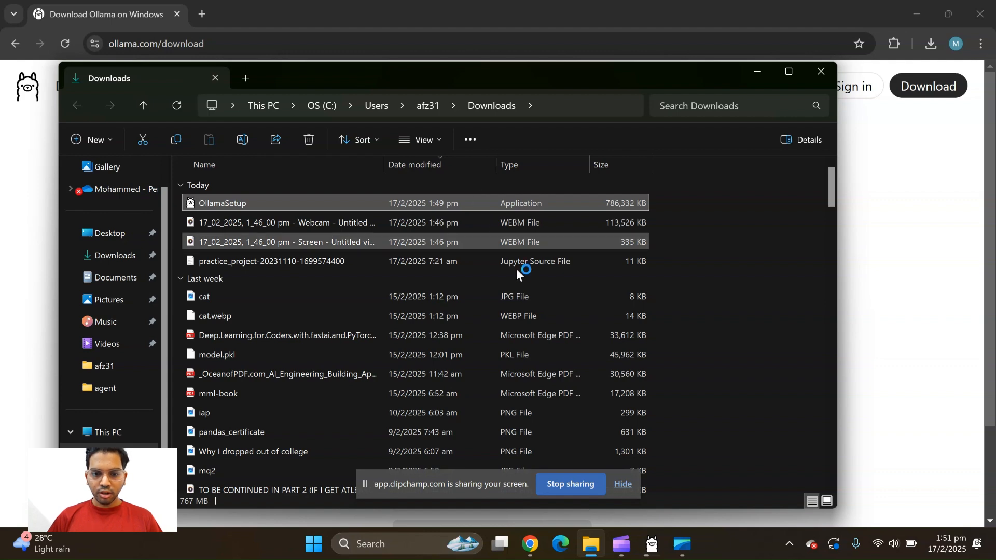
Bring up the Ollama setup, dismiss the second installer's alert and minimise the Downloads folder window
{"action": "left_click", "coordinate": [662, 547]}
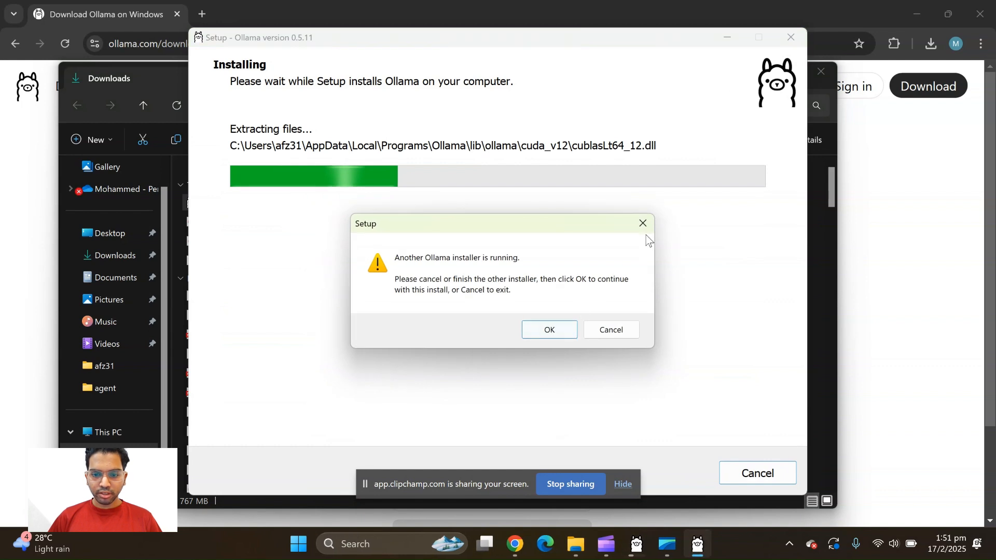
{"action": "left_click", "coordinate": [642, 223]}
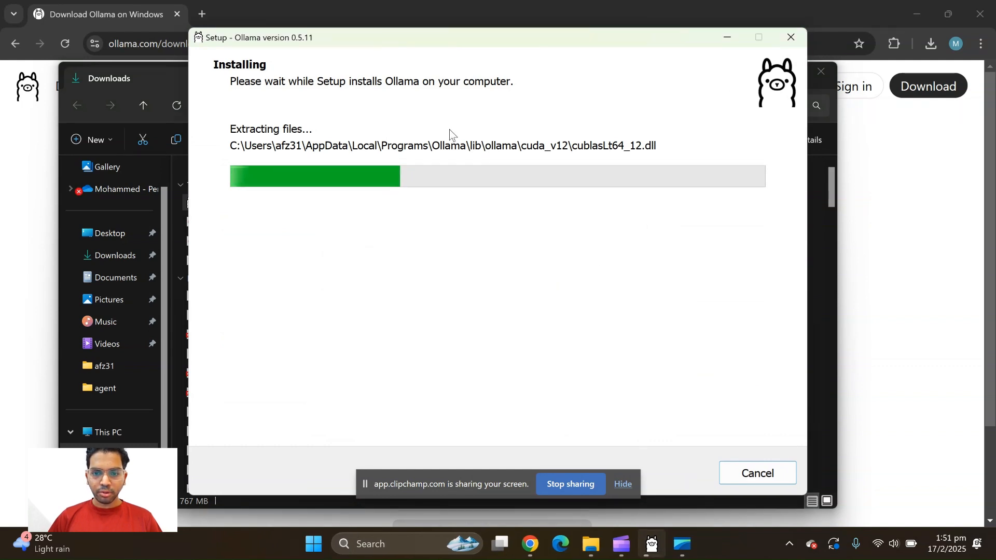
{"action": "left_click", "coordinate": [167, 76]}
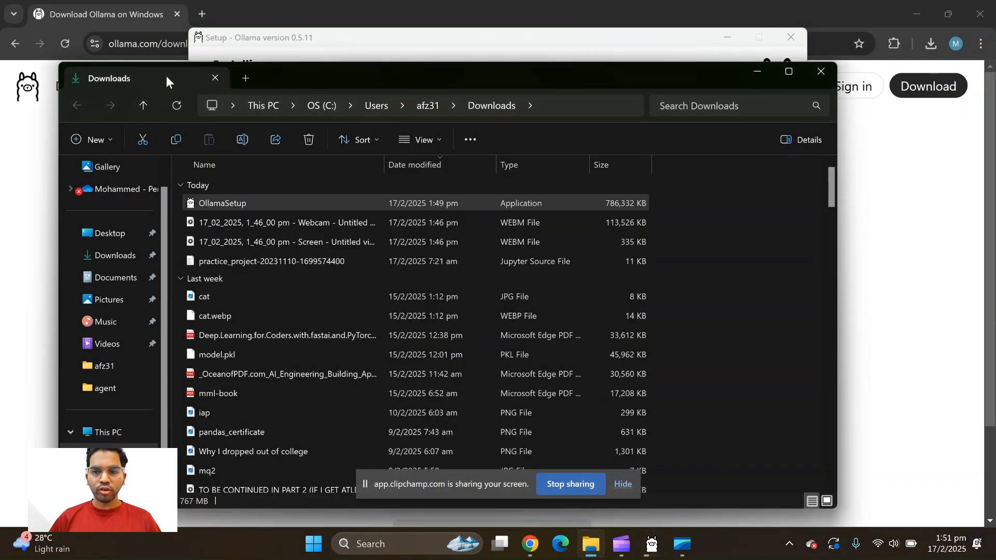
{"action": "left_click", "coordinate": [756, 72]}
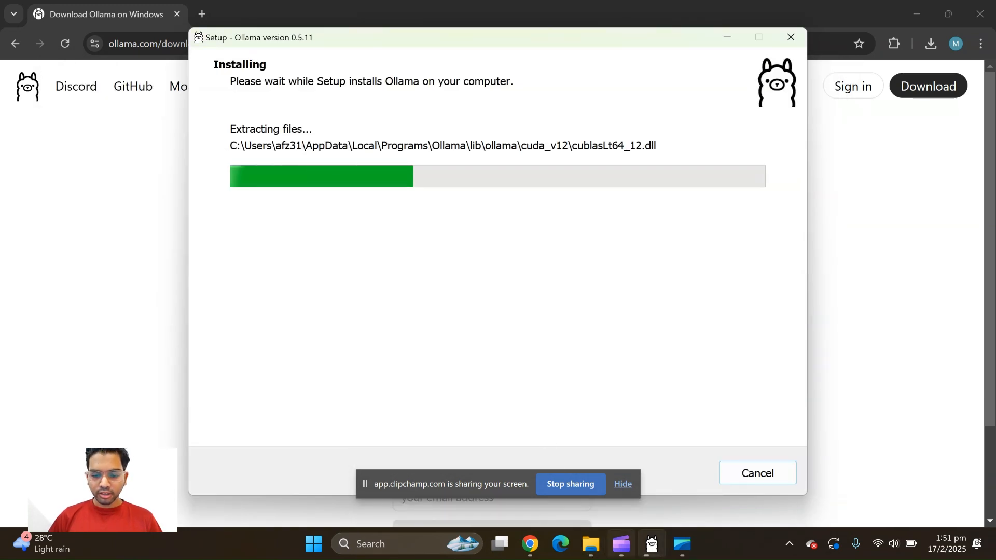
Bring the Ollama installer window to the front and minimise the other open windows
{"action": "left_click", "coordinate": [622, 543]}
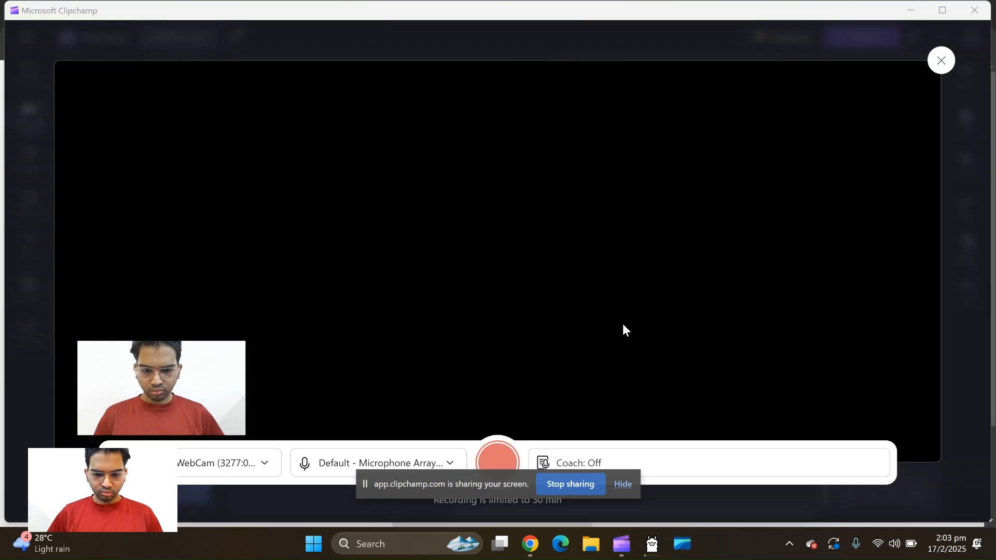
{"action": "mouse_move", "coordinate": [643, 531]}
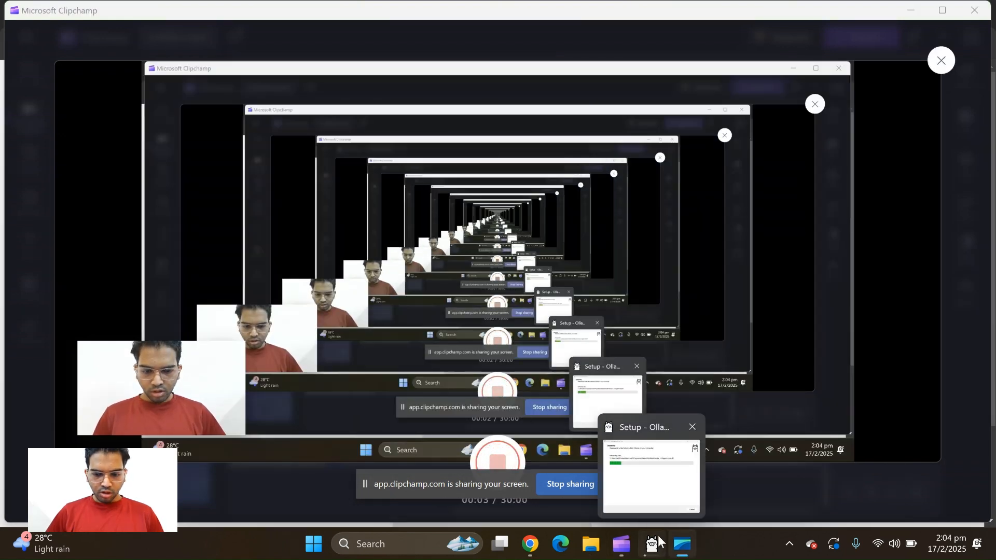
{"action": "left_click", "coordinate": [650, 538]}
{"action": "left_click", "coordinate": [943, 11]}
{"action": "left_click", "coordinate": [905, 8]}
{"action": "left_click", "coordinate": [913, 14]}
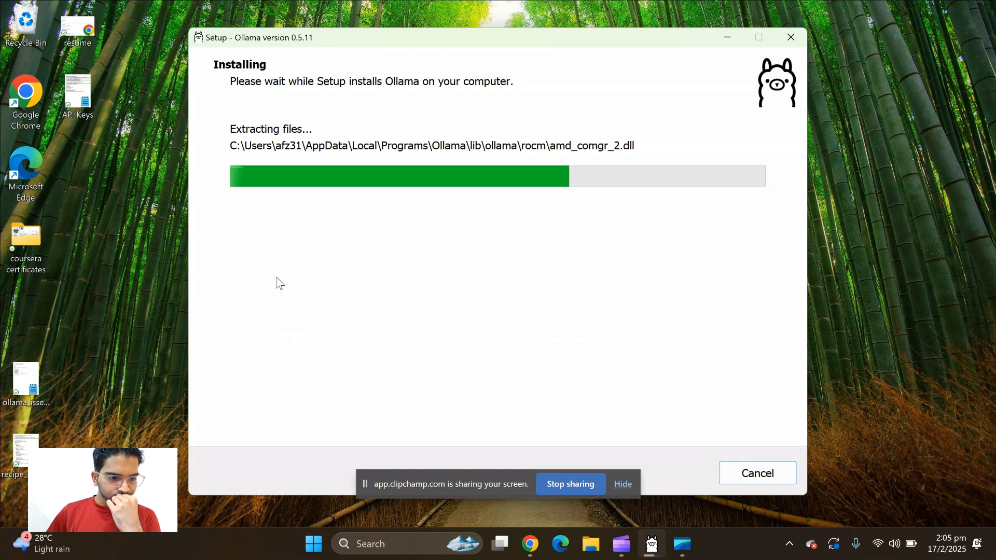
Switch to Chrome and open the deepseek-r1 page from Ollama's model library
{"action": "left_click", "coordinate": [530, 544]}
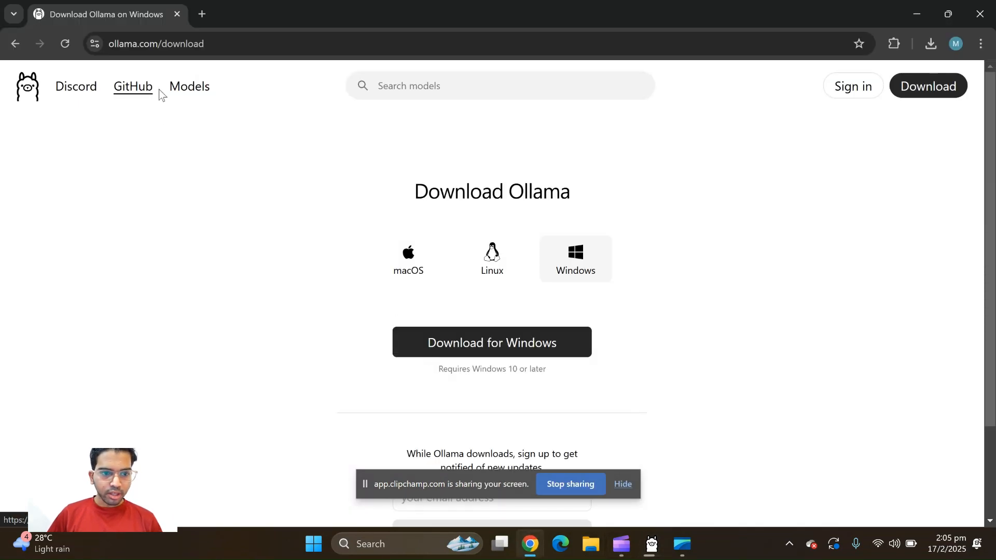
{"action": "left_click", "coordinate": [185, 91]}
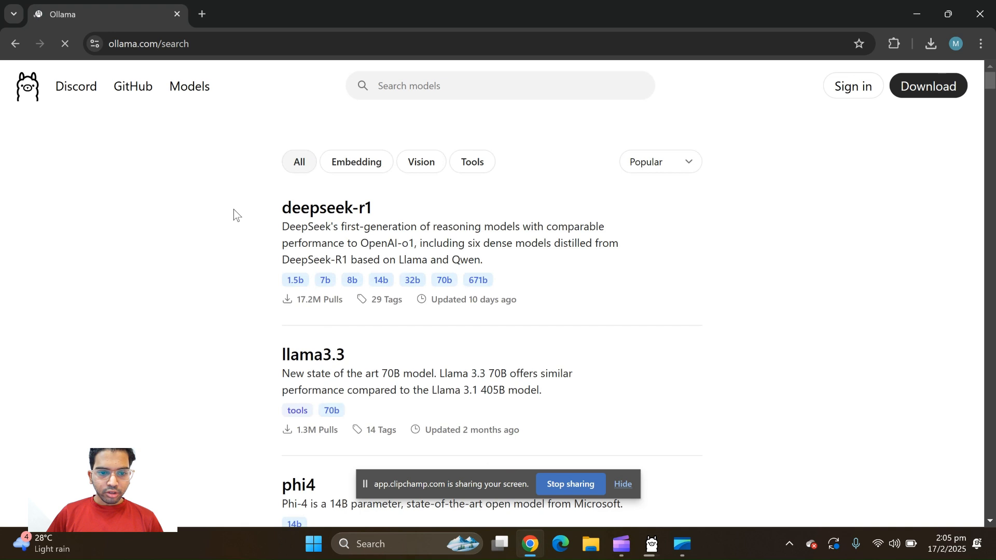
{"action": "left_click_drag", "start_coordinate": [236, 213], "coordinate": [400, 209]}
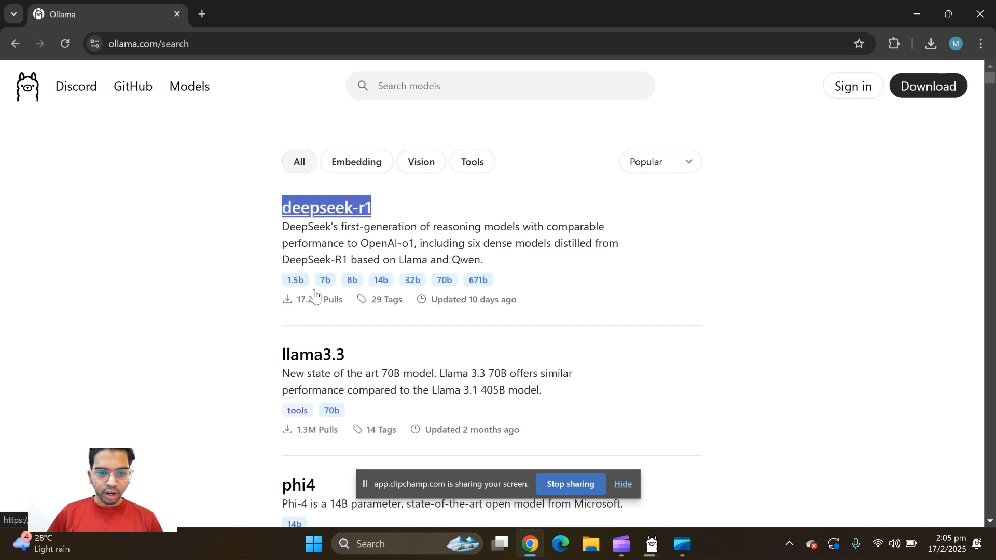
{"action": "left_click", "coordinate": [325, 210]}
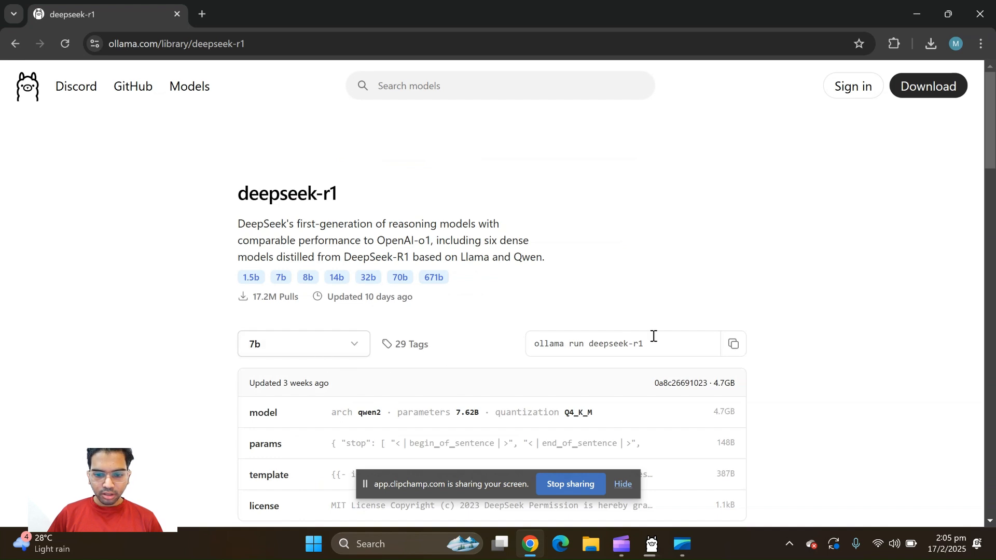
Examine the available deepseek-r1 parameter sizes, their download sizes and the details of the 7b model
{"action": "left_click", "coordinate": [316, 354]}
{"action": "scroll", "coordinate": [782, 400], "scroll_direction": "down", "scroll_amount": 1}
{"action": "left_click", "coordinate": [789, 387]}
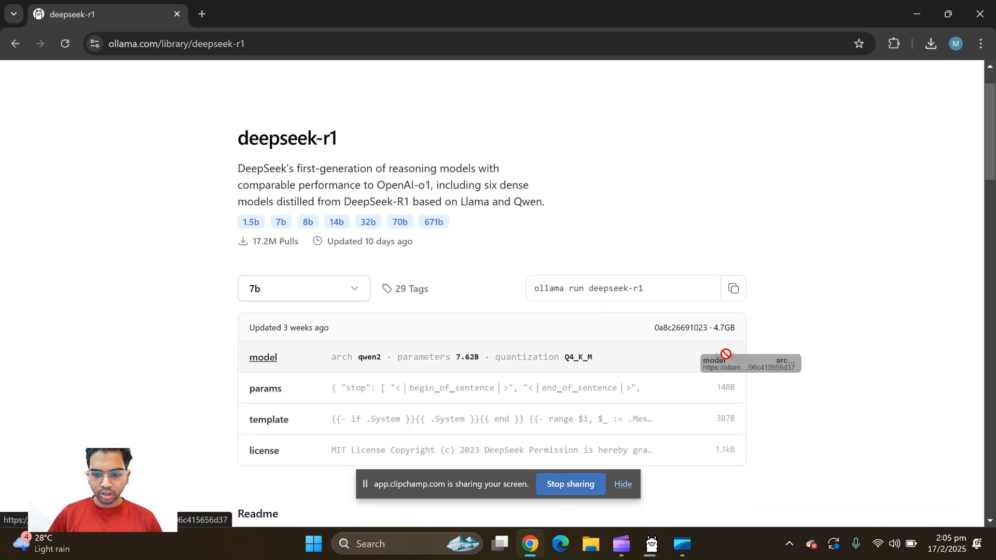
{"action": "left_click", "coordinate": [290, 296]}
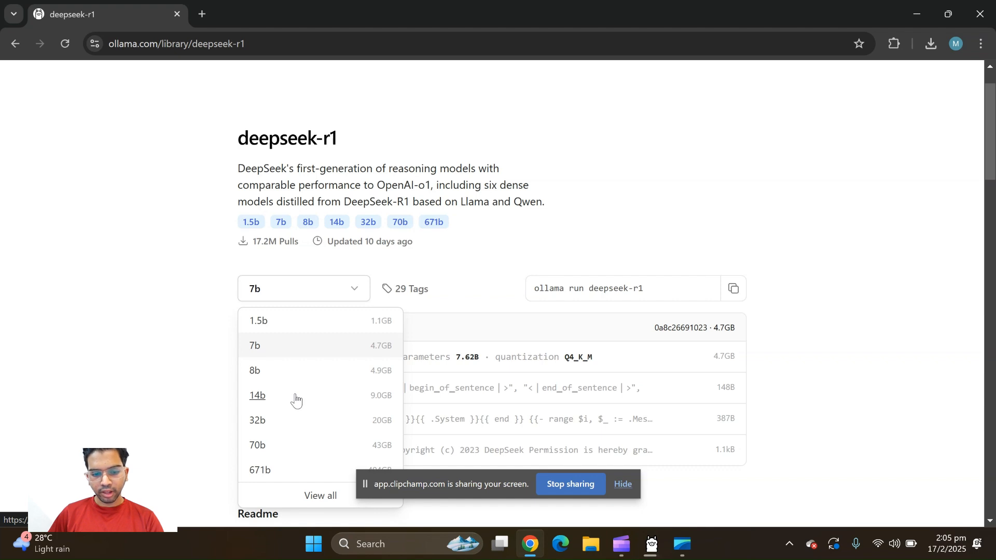
{"action": "left_click", "coordinate": [193, 346]}
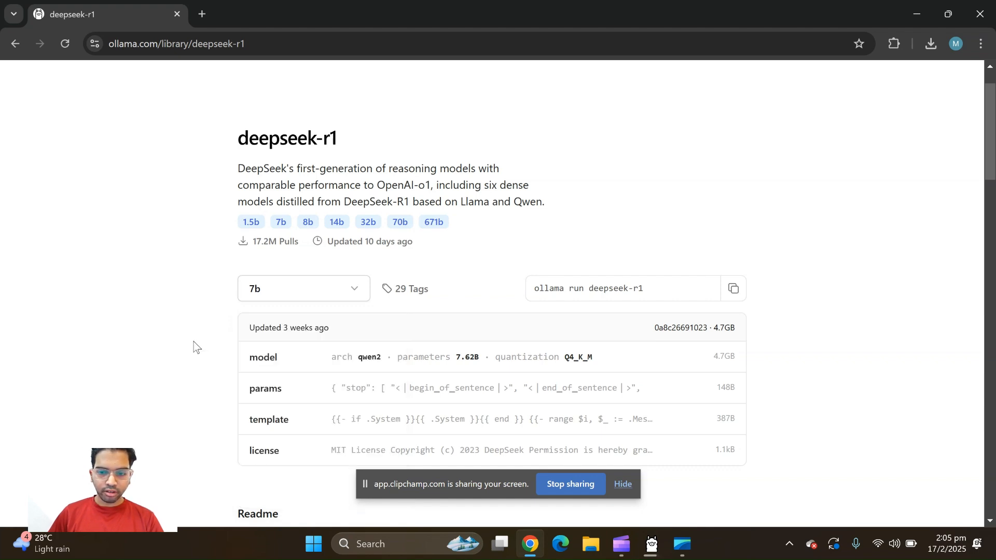
{"action": "left_click", "coordinate": [311, 292]}
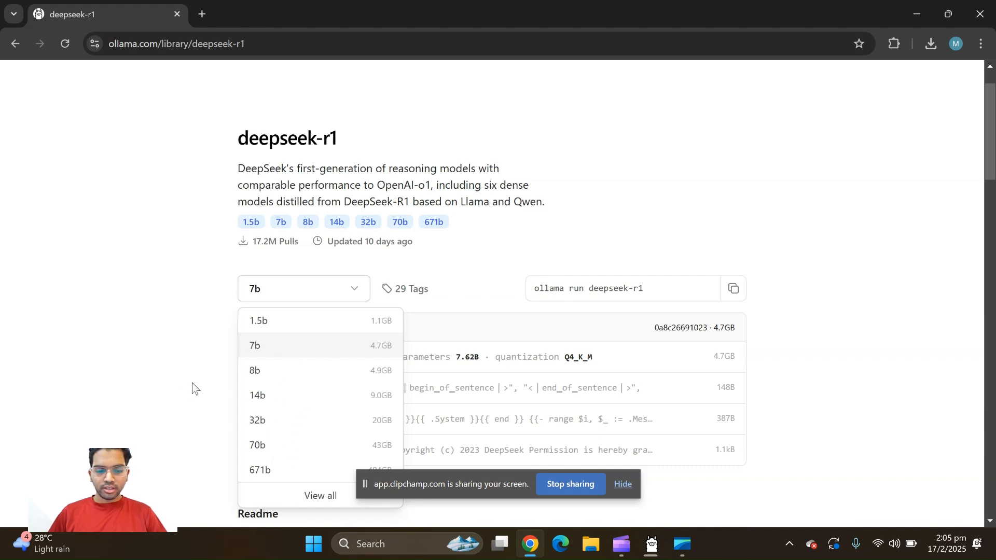
{"action": "scroll", "coordinate": [193, 388], "scroll_direction": "down", "scroll_amount": 1}
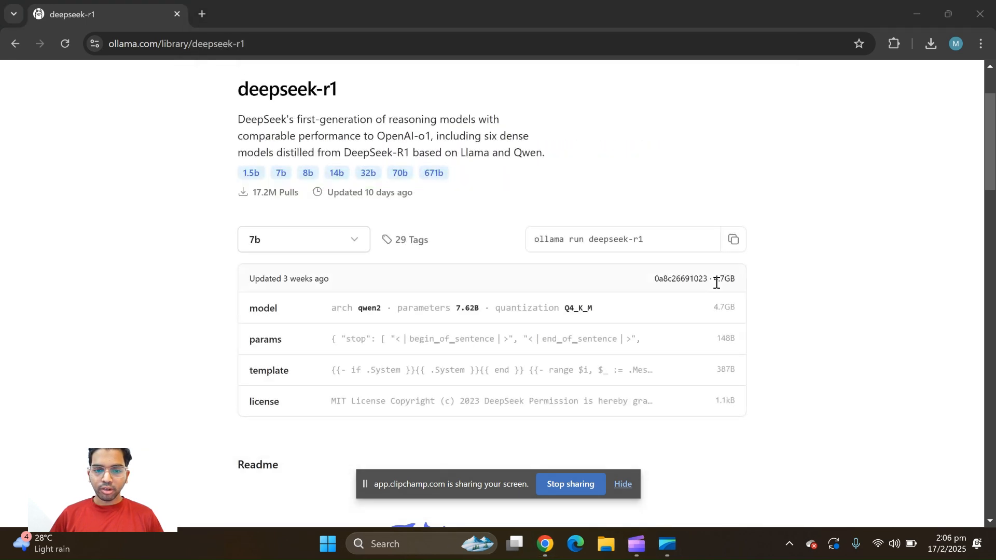
{"action": "mouse_move", "coordinate": [636, 545]}
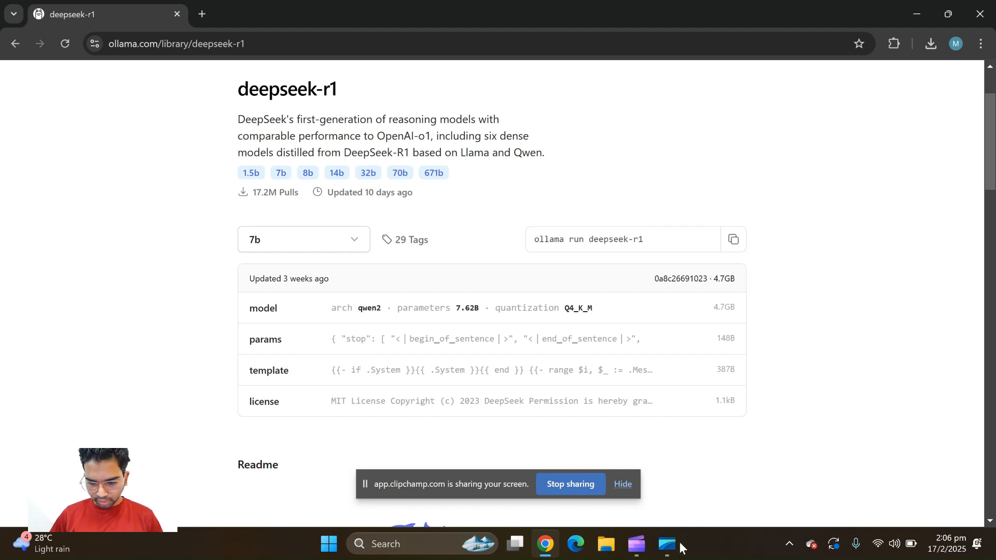
{"action": "left_click", "coordinate": [372, 542]}
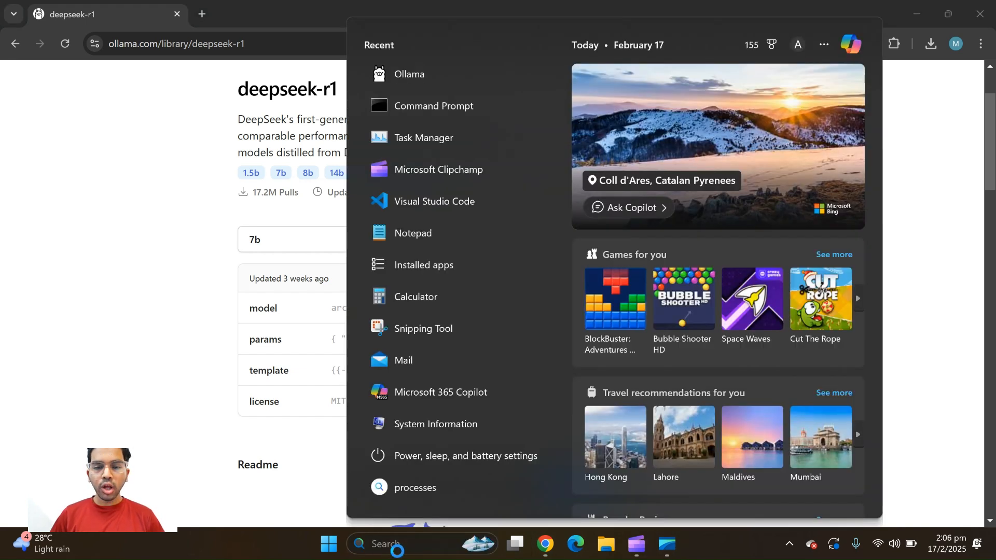
{"action": "left_click", "coordinate": [475, 98]}
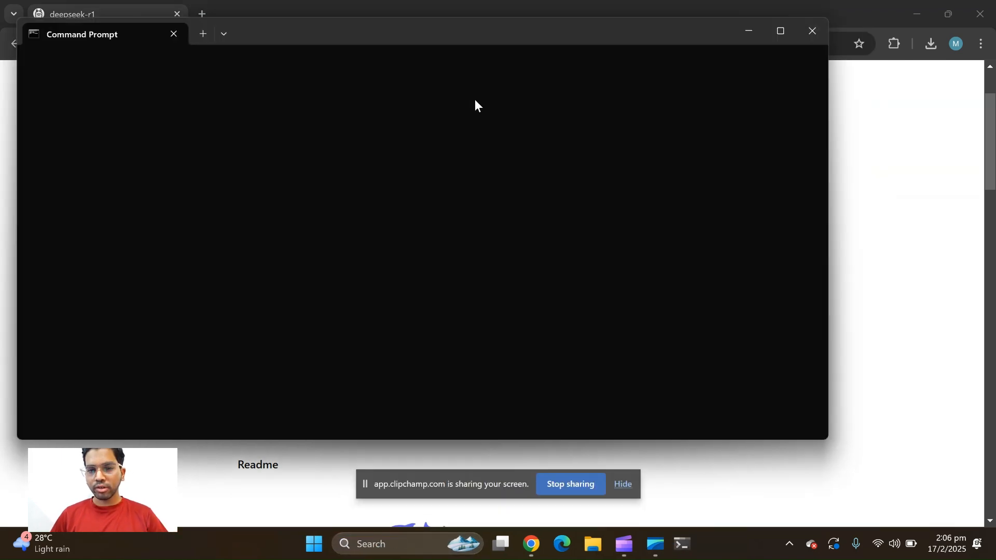
{"action": "left_click", "coordinate": [812, 31]}
Search Windows for cmd, run Command Prompt as administrator and move its window towards the screen's centre
{"action": "left_click", "coordinate": [410, 548]}
{"action": "type", "text": "cmd"}
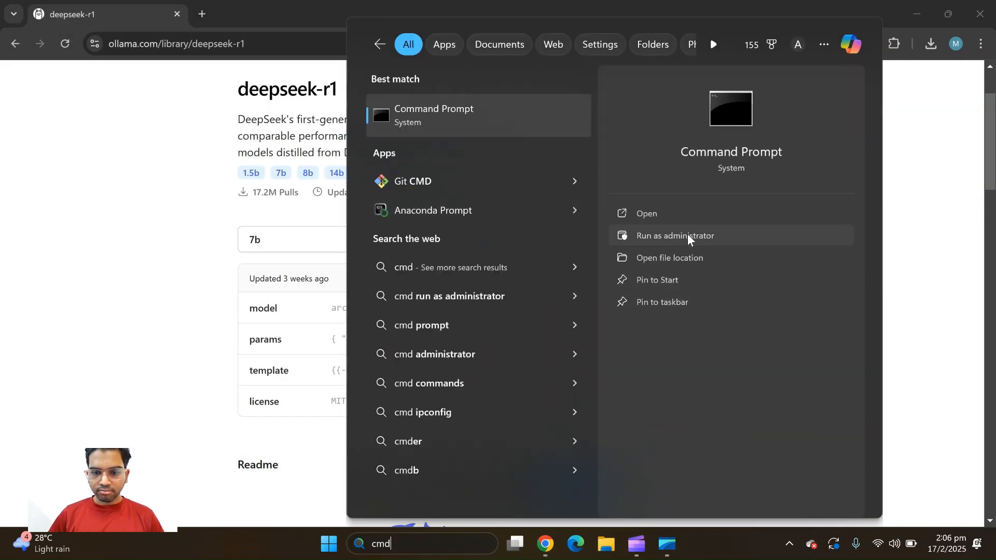
{"action": "left_click", "coordinate": [686, 234]}
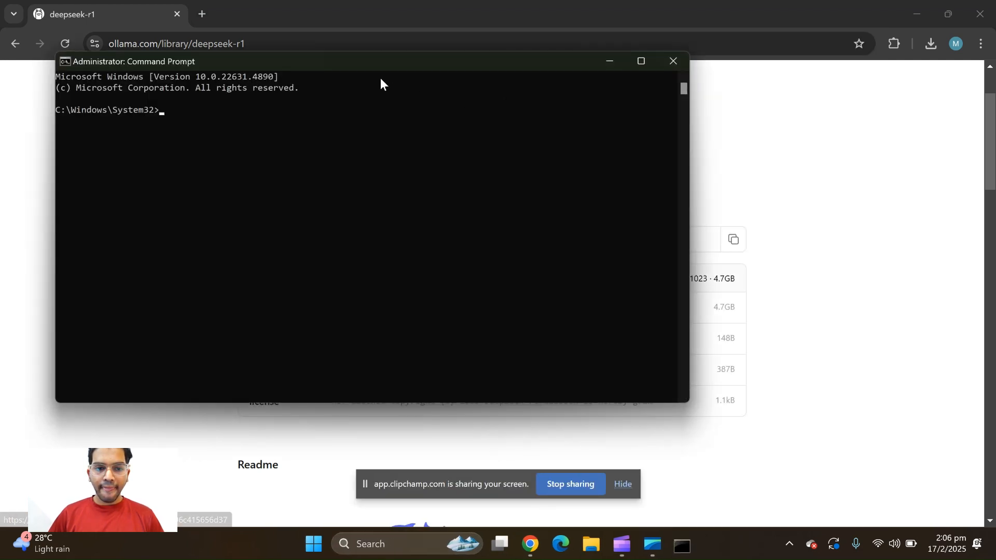
{"action": "left_click_drag", "start_coordinate": [363, 63], "coordinate": [492, 128]}
Run "ollama help" in the Command Prompt and highlight the serve command in its output
{"action": "type", "text": "ollama"}
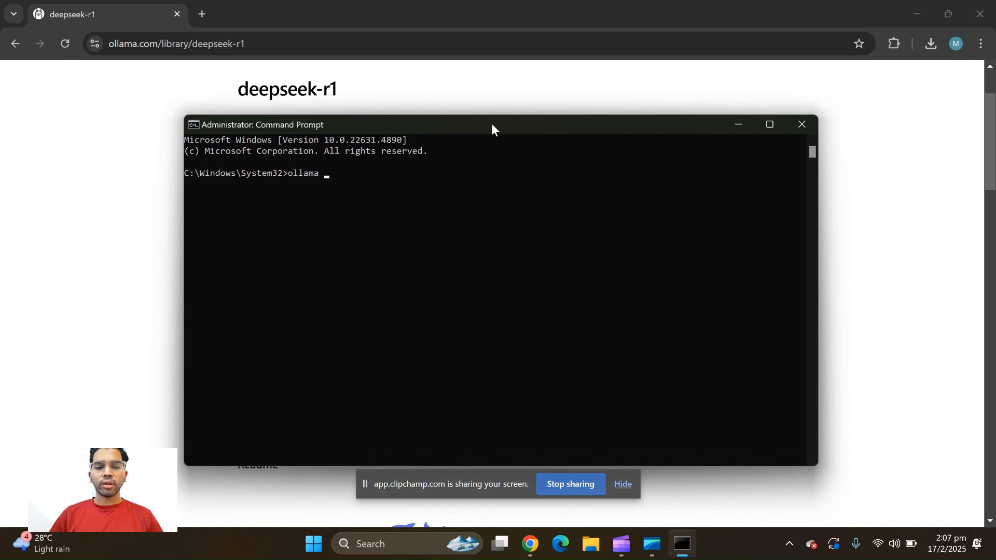
{"action": "type", "text": " help"}
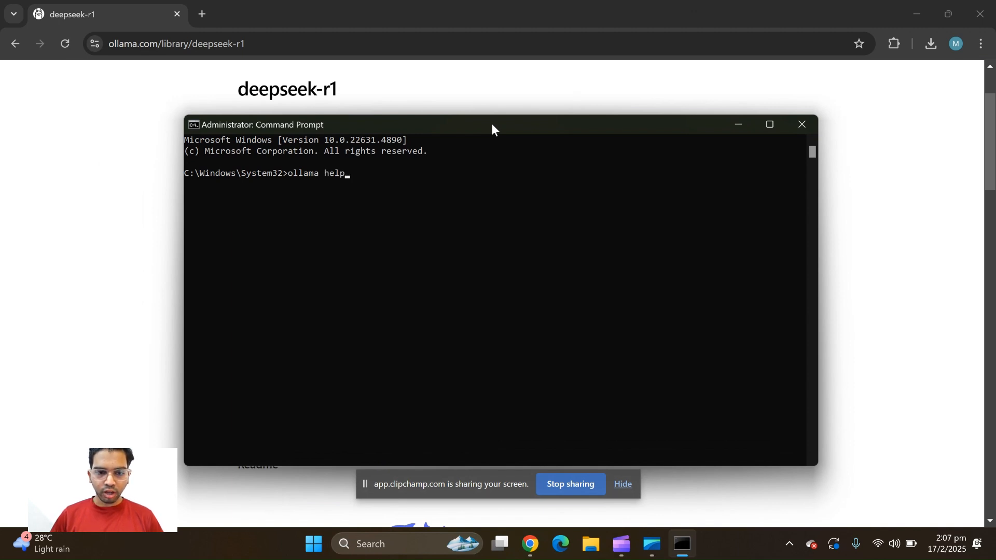
{"action": "key", "text": "Return"}
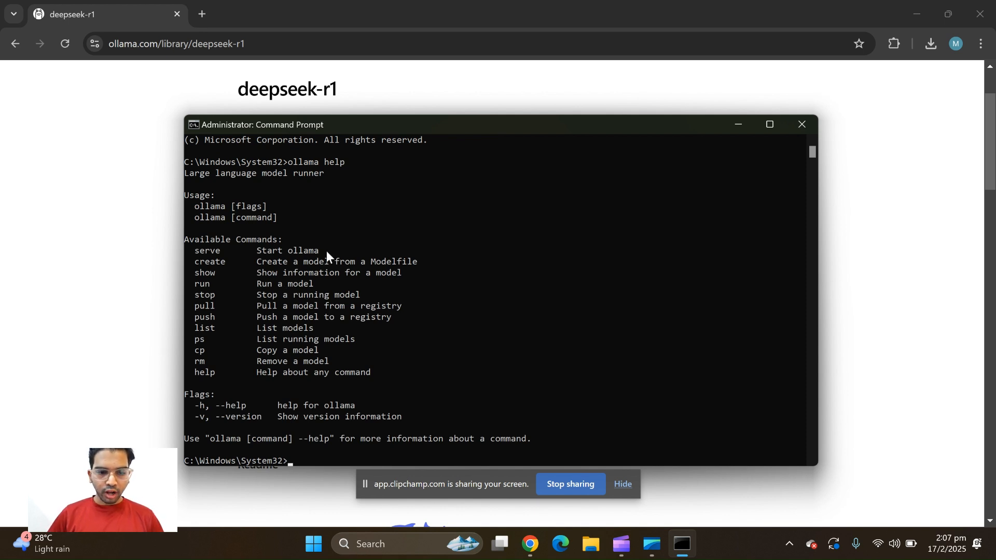
{"action": "left_click_drag", "start_coordinate": [322, 249], "coordinate": [185, 253]}
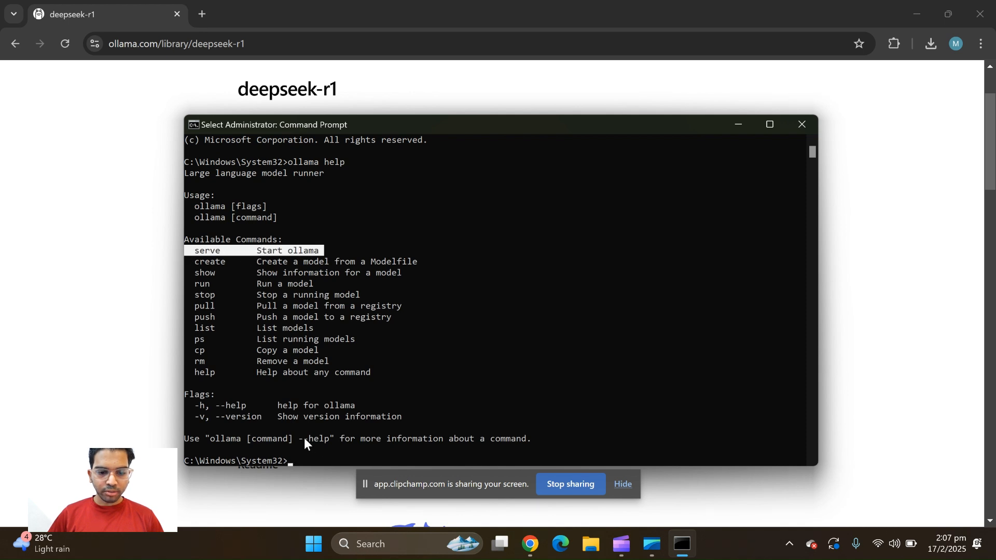
Try to start the Ollama server with "ollama serve" and highlight the command's output
{"action": "left_click", "coordinate": [292, 456]}
{"action": "type", "text": "ollama serve"}
{"action": "key", "text": "Return"}
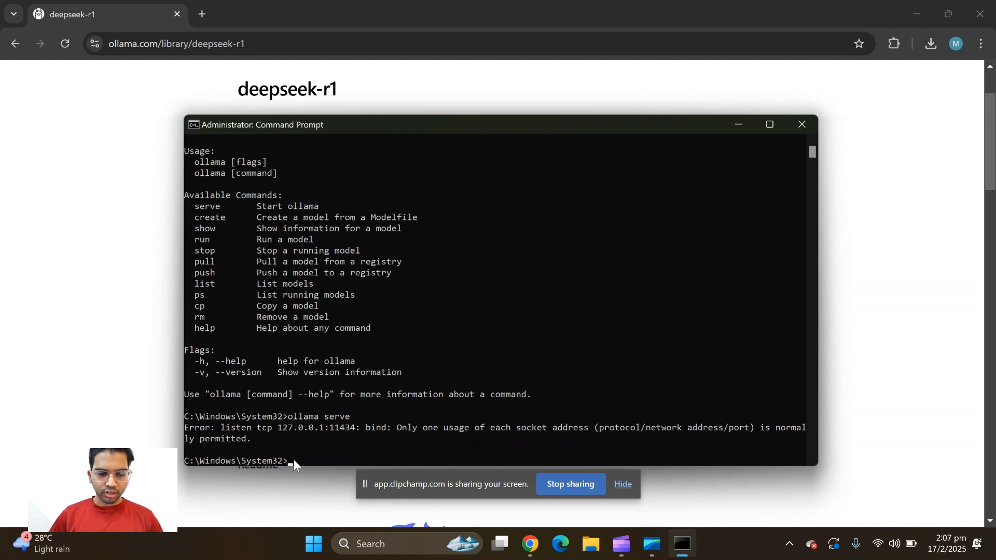
{"action": "left_click_drag", "start_coordinate": [256, 442], "coordinate": [184, 428]}
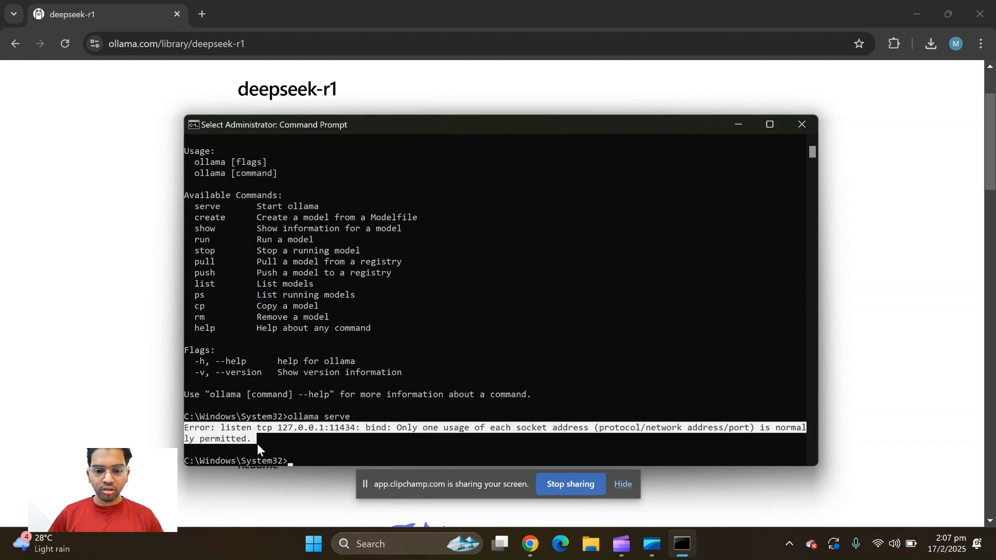
Open Task Manager through Windows search and move its window over the Command Prompt
{"action": "left_click", "coordinate": [377, 548]}
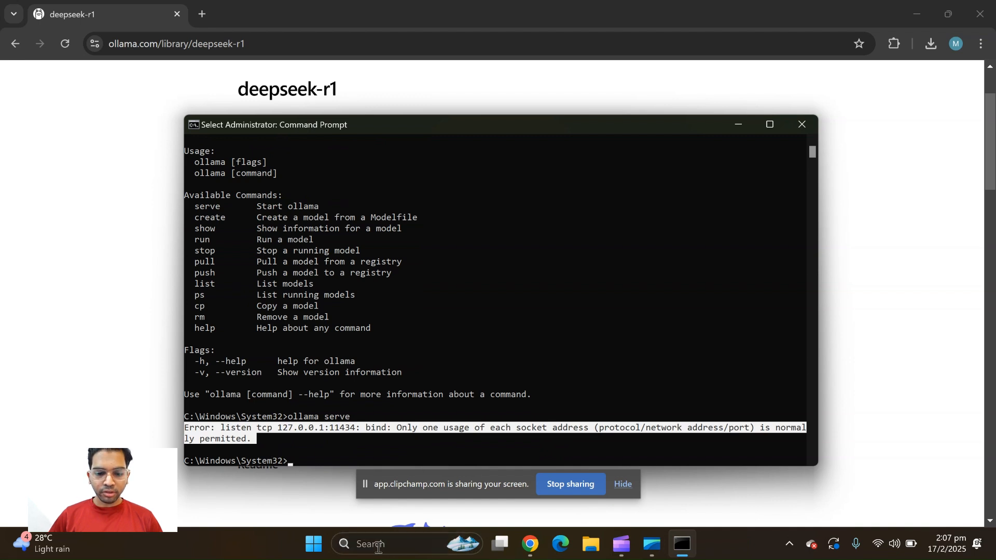
{"action": "type", "text": "tas"}
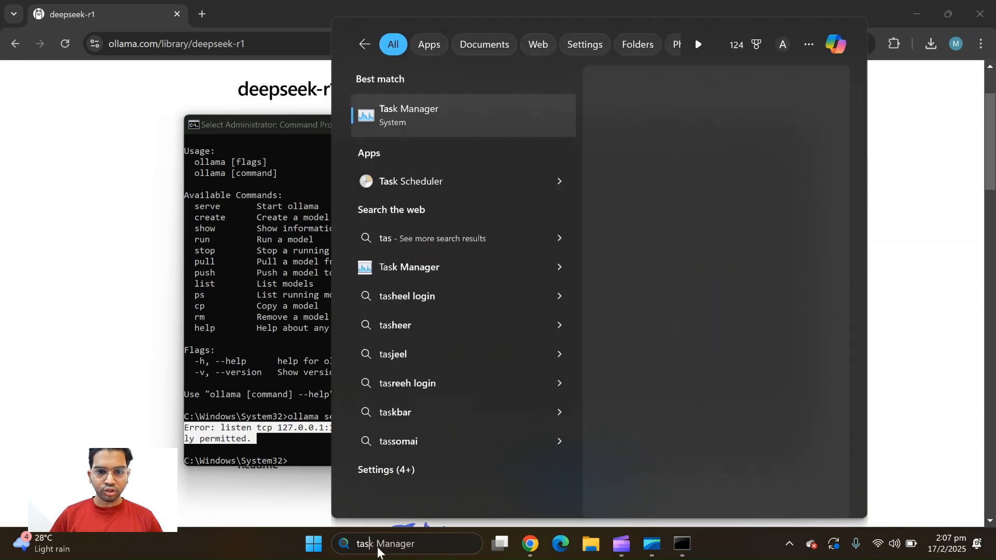
{"action": "key", "text": "Return"}
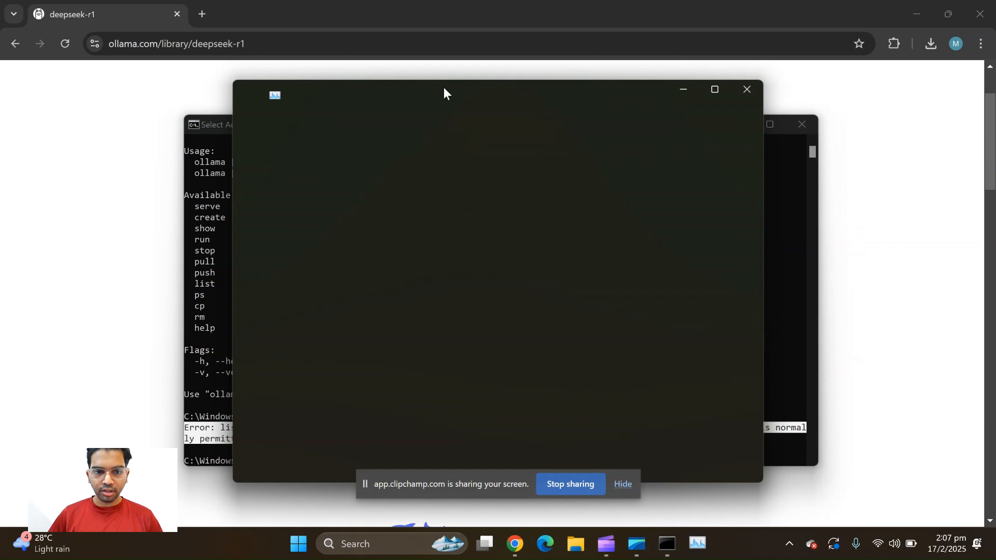
{"action": "left_click_drag", "start_coordinate": [431, 86], "coordinate": [497, 117]}
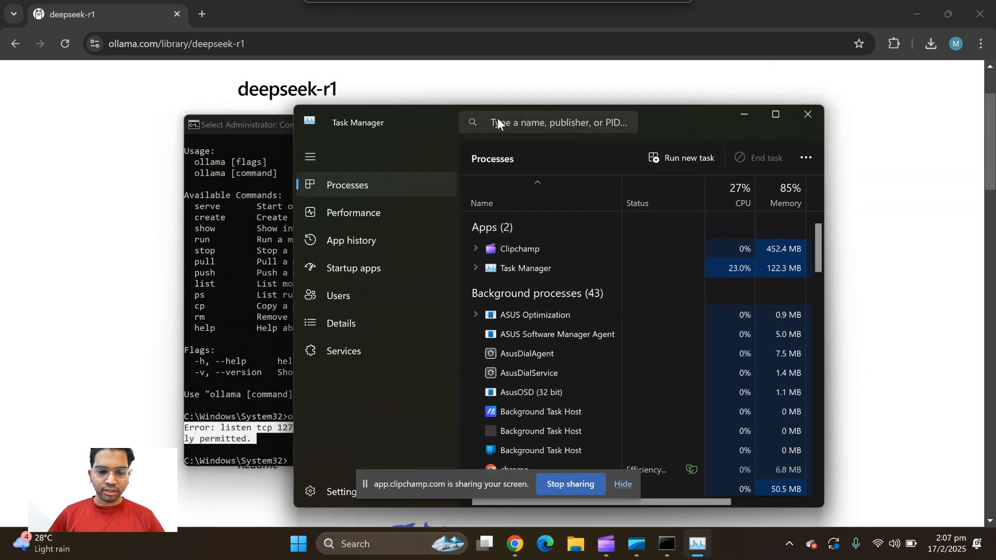
{"action": "left_click", "coordinate": [511, 122]}
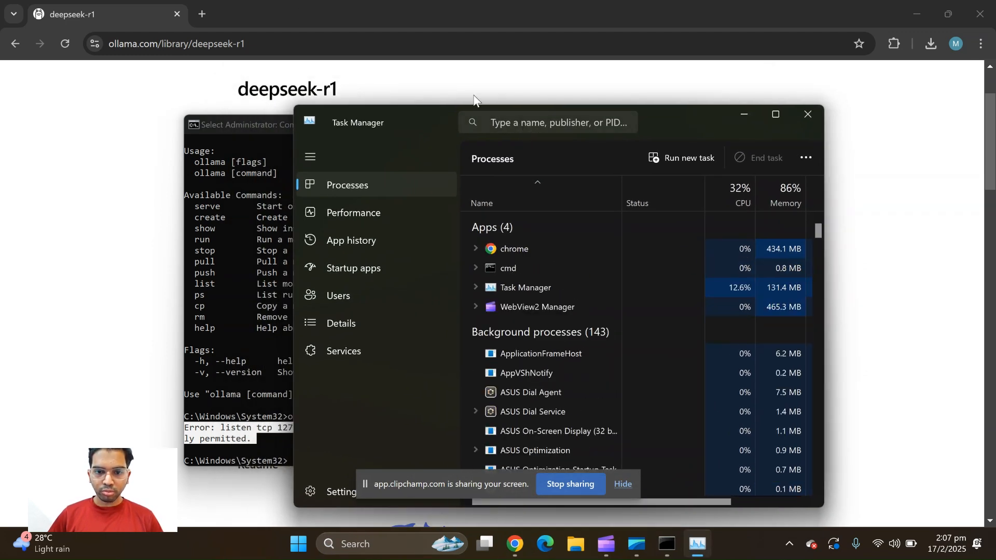
Filter Task Manager's processes by "ollama", end every matching background process and close Task Manager
{"action": "type", "text": "ollama"}
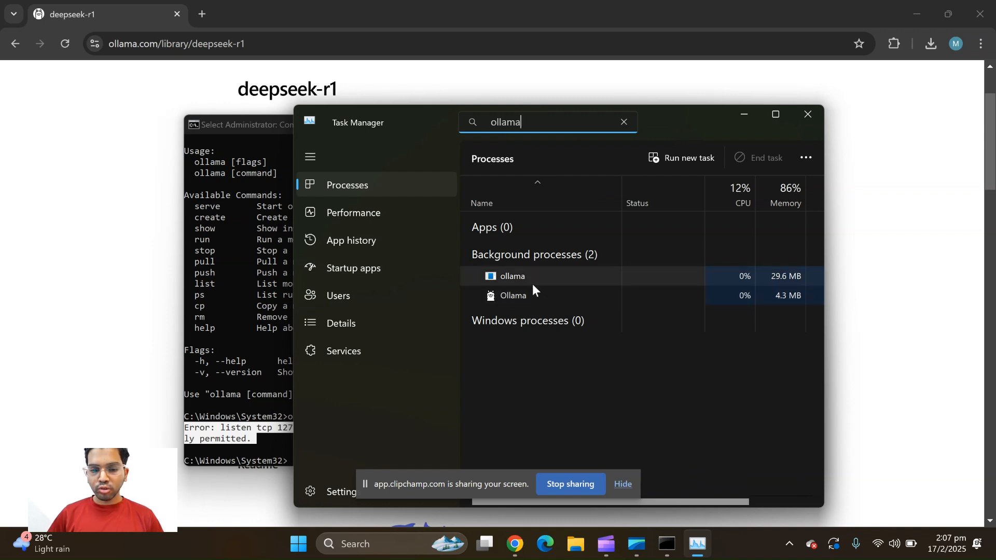
{"action": "right_click", "coordinate": [501, 278]}
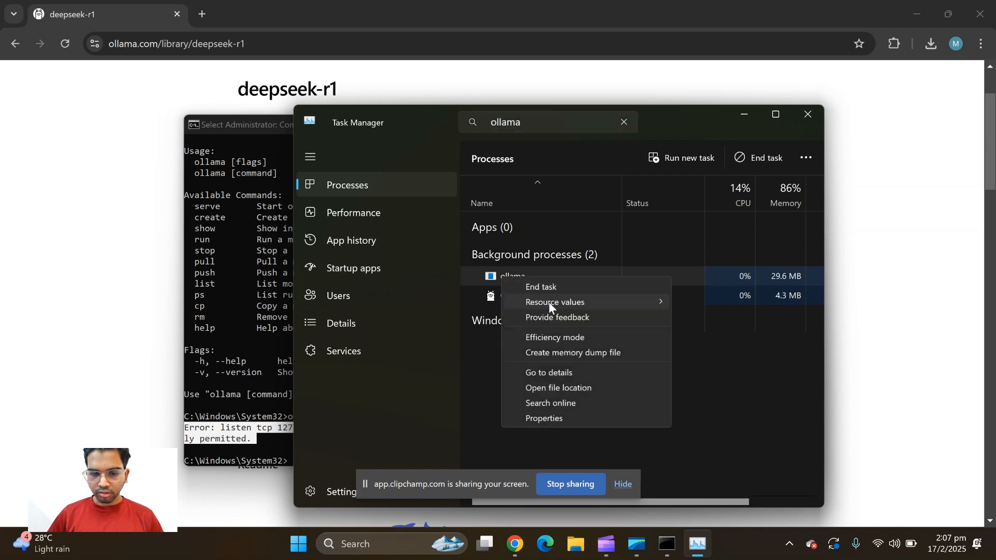
{"action": "left_click", "coordinate": [537, 288]}
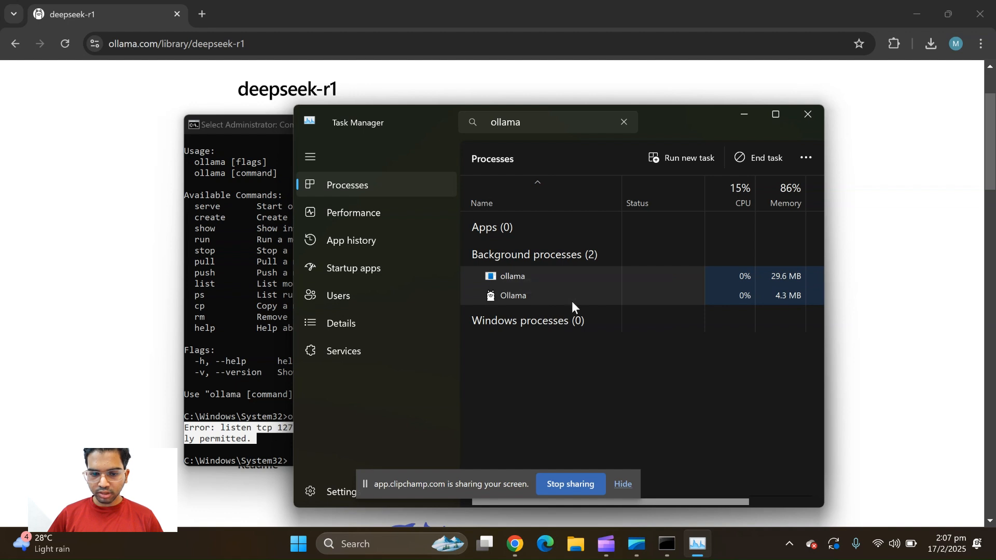
{"action": "right_click", "coordinate": [523, 293]}
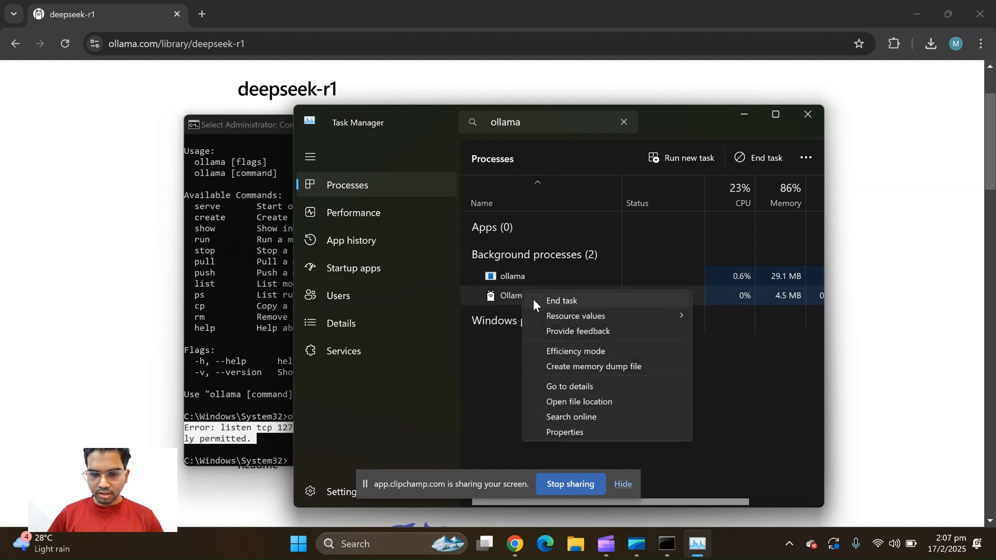
{"action": "left_click", "coordinate": [534, 299]}
{"action": "right_click", "coordinate": [539, 282]}
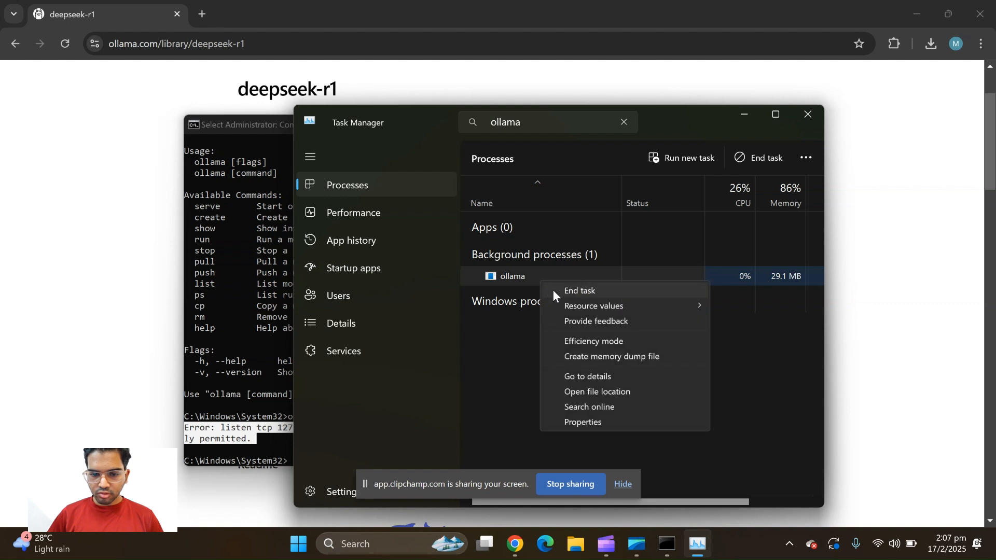
{"action": "left_click", "coordinate": [571, 291]}
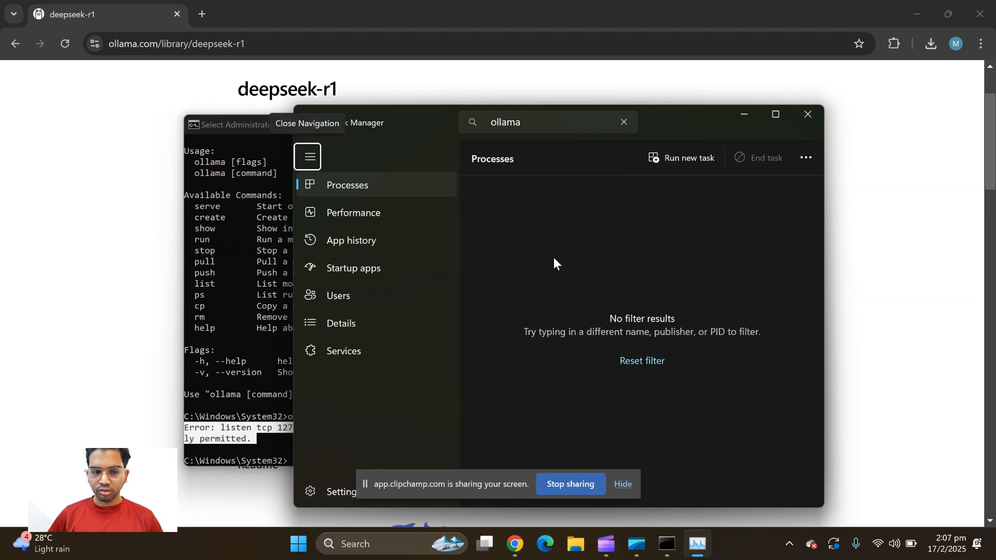
{"action": "key", "text": "alt+F4"}
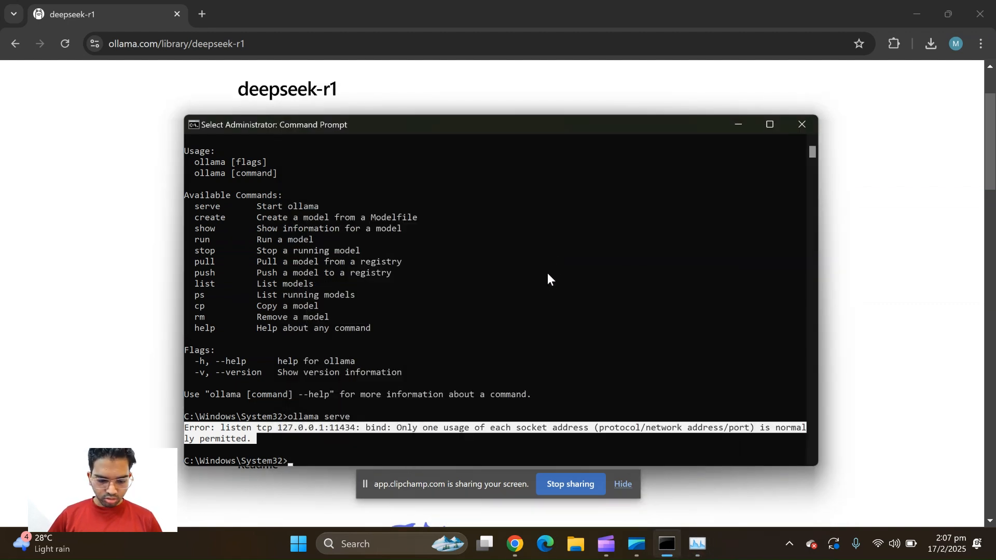
Open File Explorer through Windows search and browse to the models folder inside .ollama in the user's home folder
{"action": "key", "text": "super"}
{"action": "type", "text": "fi"}
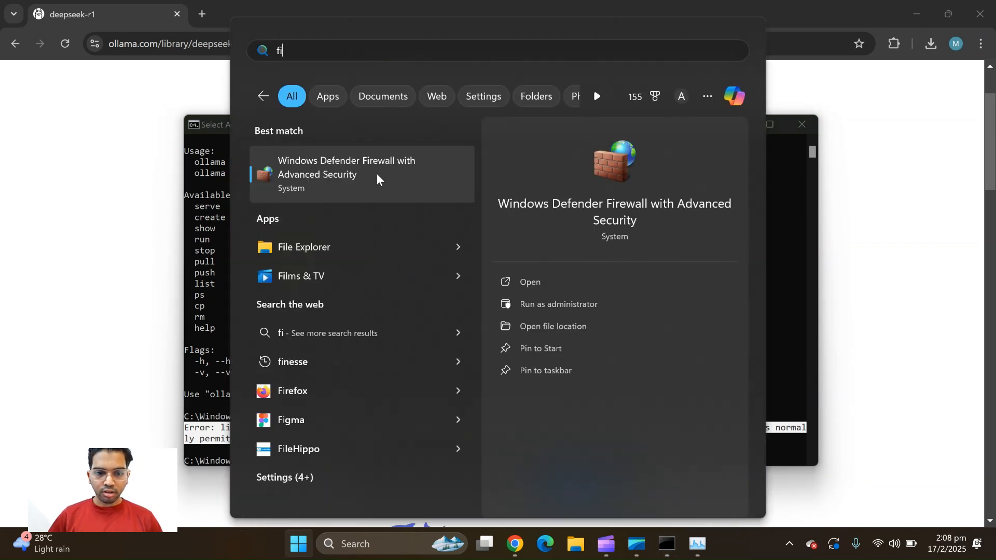
{"action": "left_click", "coordinate": [290, 244]}
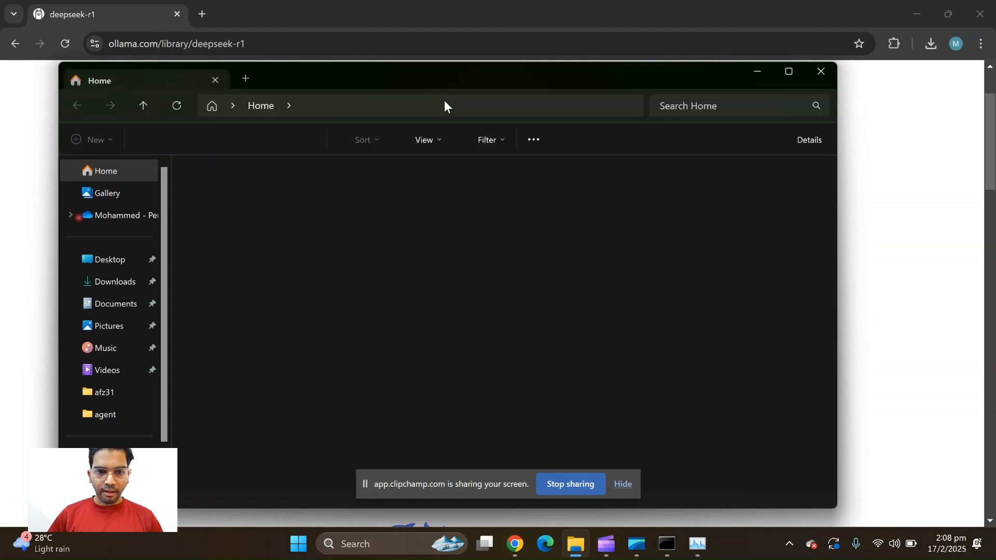
{"action": "left_click_drag", "start_coordinate": [469, 78], "coordinate": [490, 66]}
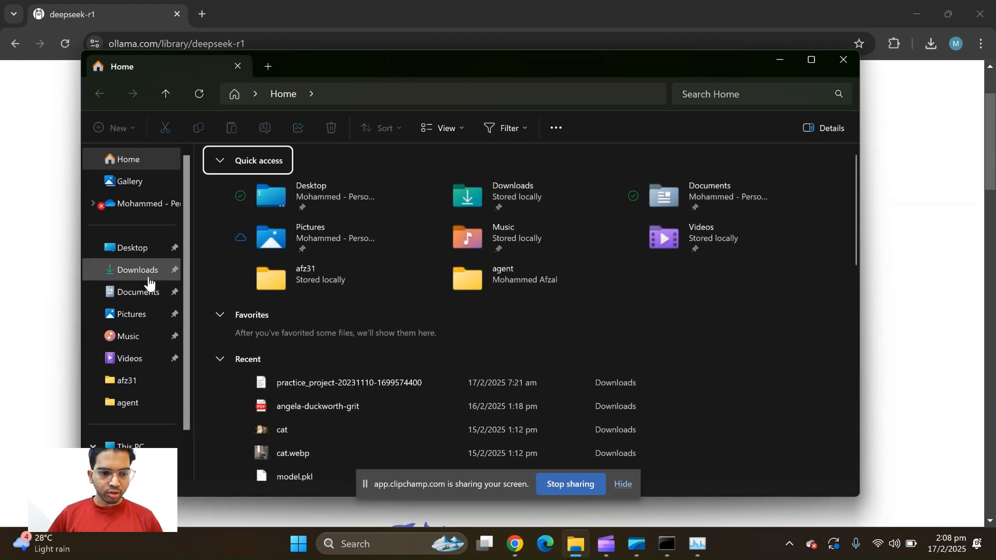
{"action": "left_click", "coordinate": [137, 392]}
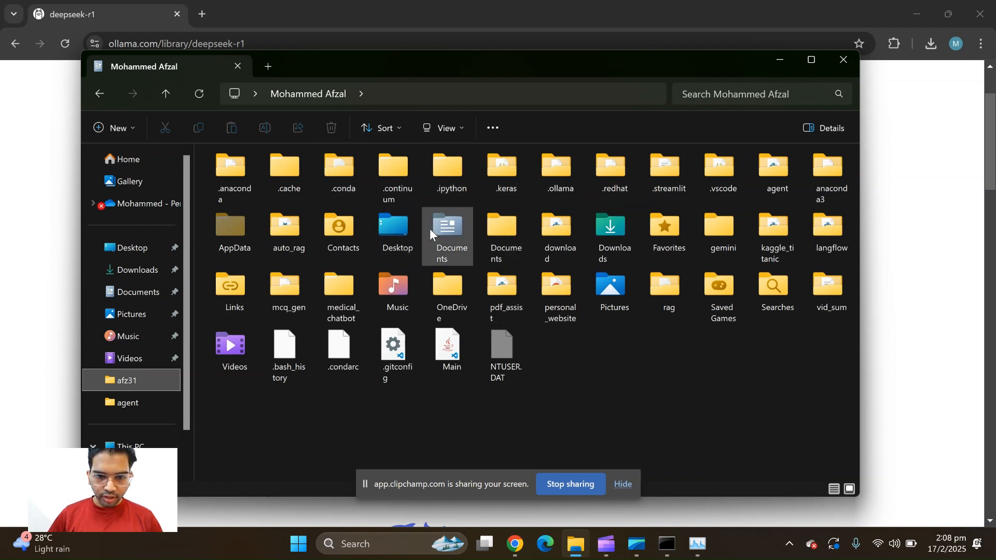
{"action": "double_click", "coordinate": [567, 173]}
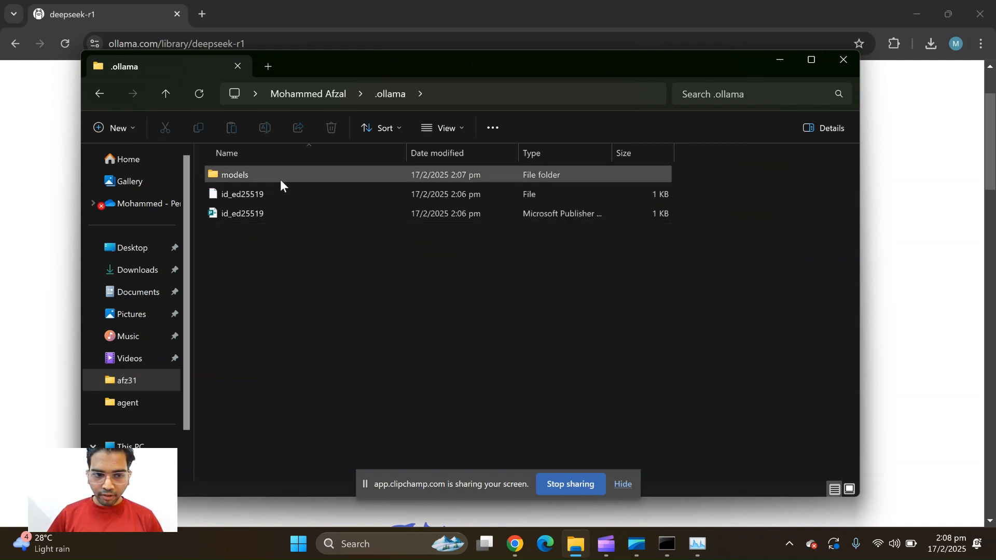
{"action": "double_click", "coordinate": [278, 178]}
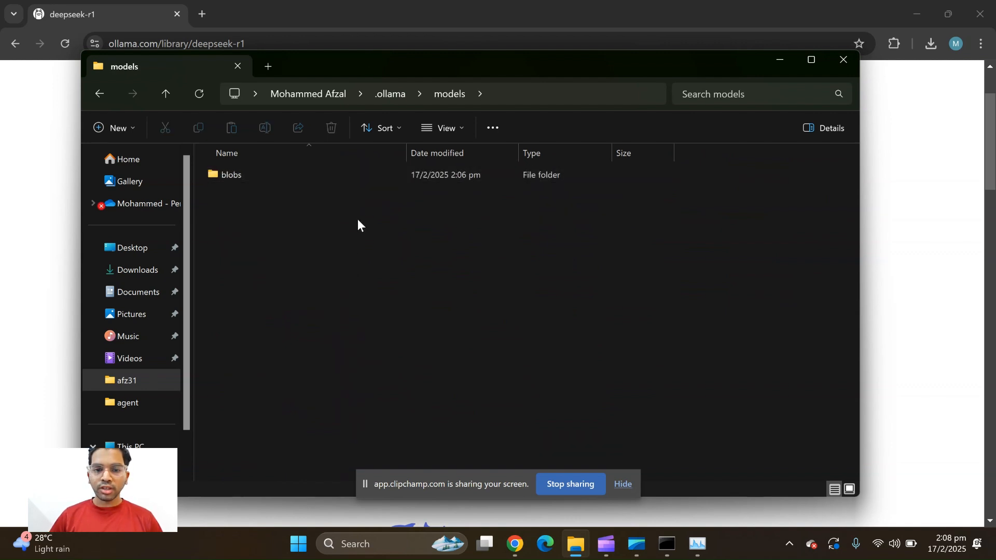
Return to the user's home folder and move the File Explorer window higher on the screen
{"action": "left_click", "coordinate": [387, 101]}
{"action": "left_click", "coordinate": [317, 99]}
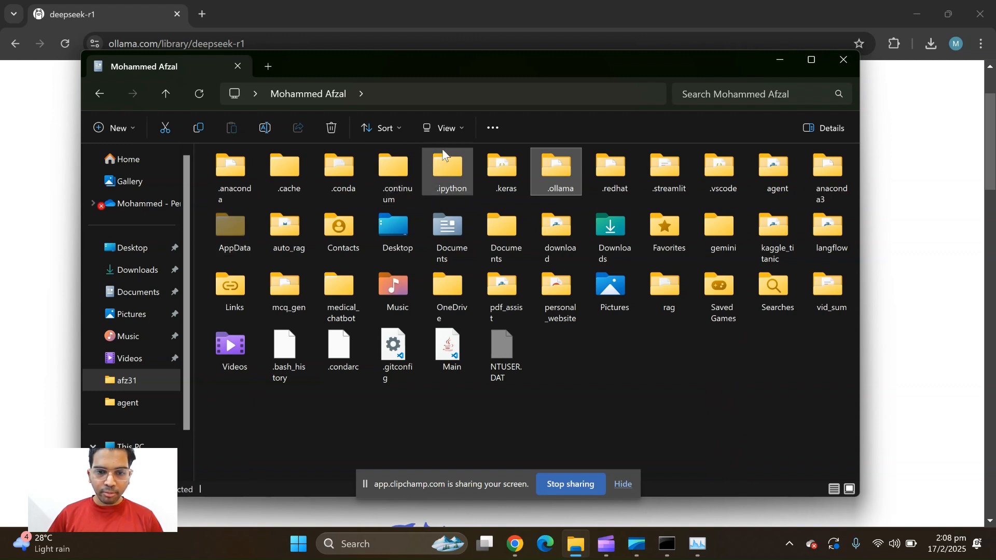
{"action": "left_click", "coordinate": [492, 131]}
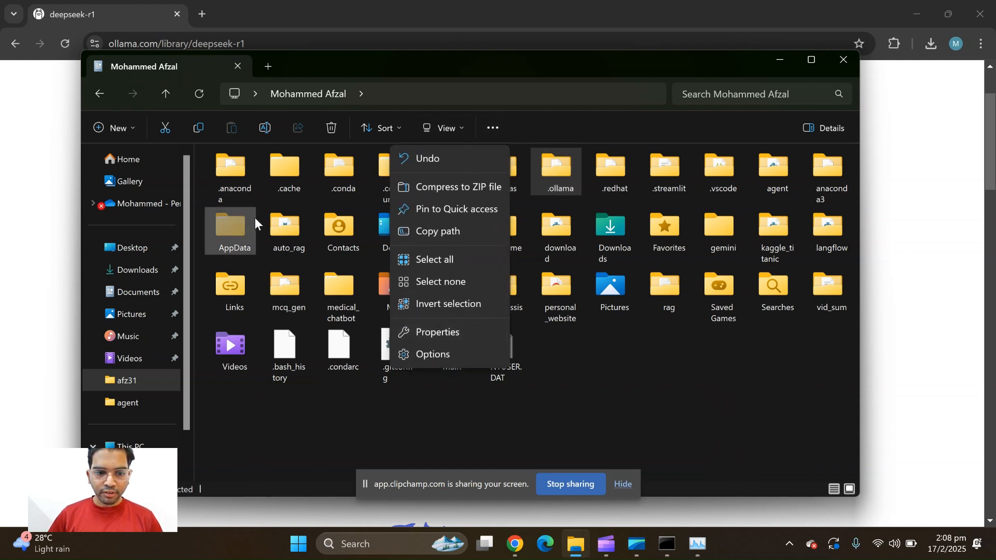
{"action": "left_click", "coordinate": [460, 132]}
{"action": "left_click", "coordinate": [459, 128]}
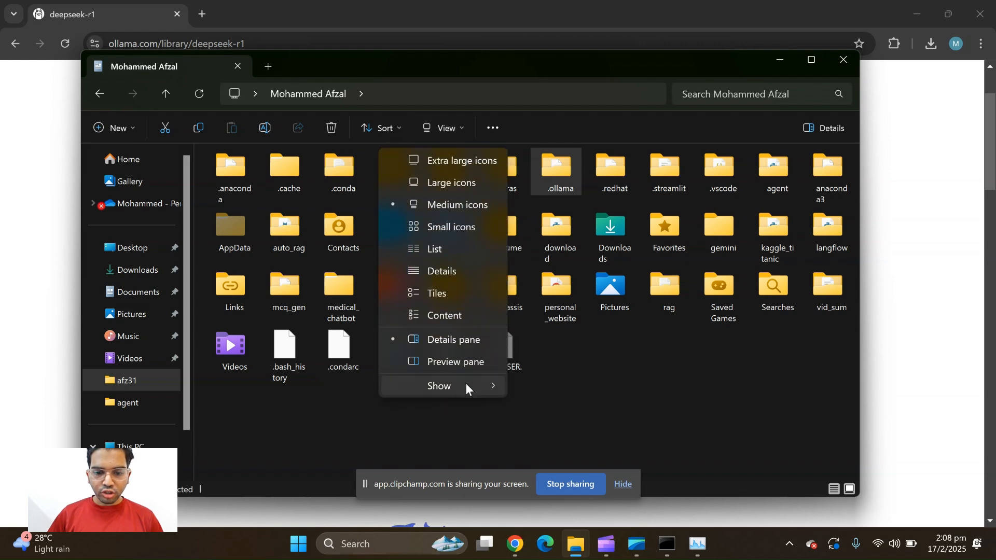
{"action": "mouse_move", "coordinate": [465, 384]}
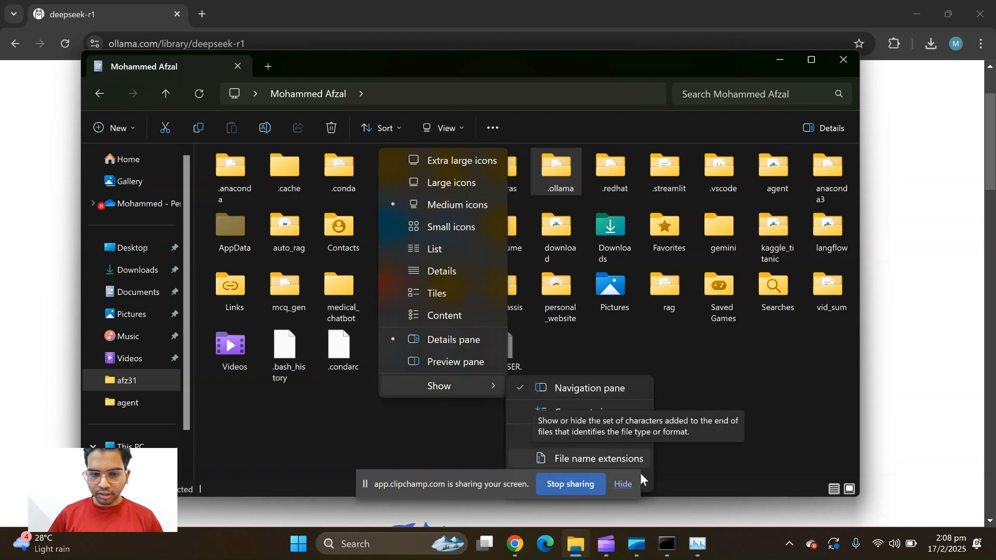
{"action": "left_click_drag", "start_coordinate": [629, 64], "coordinate": [626, 30]}
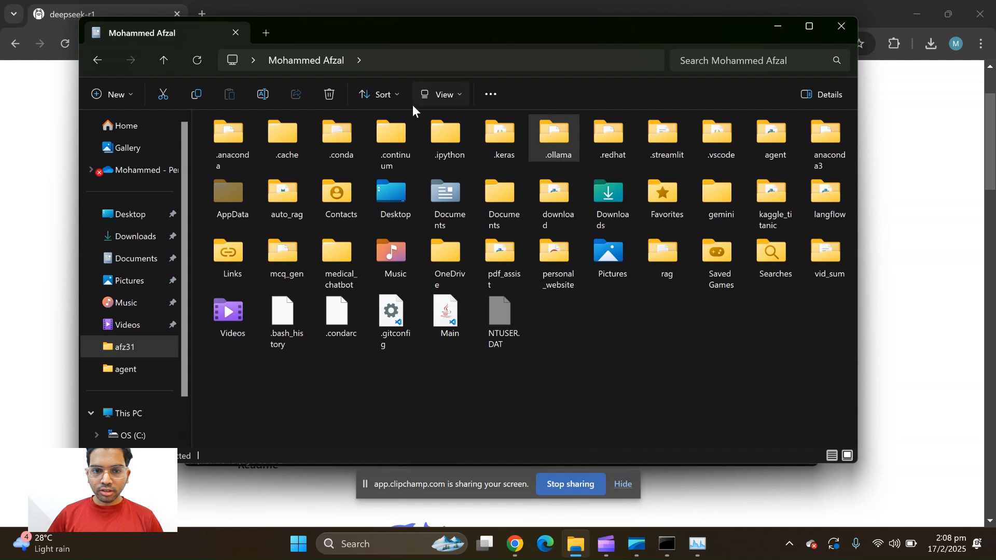
Turn the display of hidden items off and back on in the user's home folder
{"action": "left_click", "coordinate": [431, 93]}
{"action": "mouse_move", "coordinate": [487, 346]}
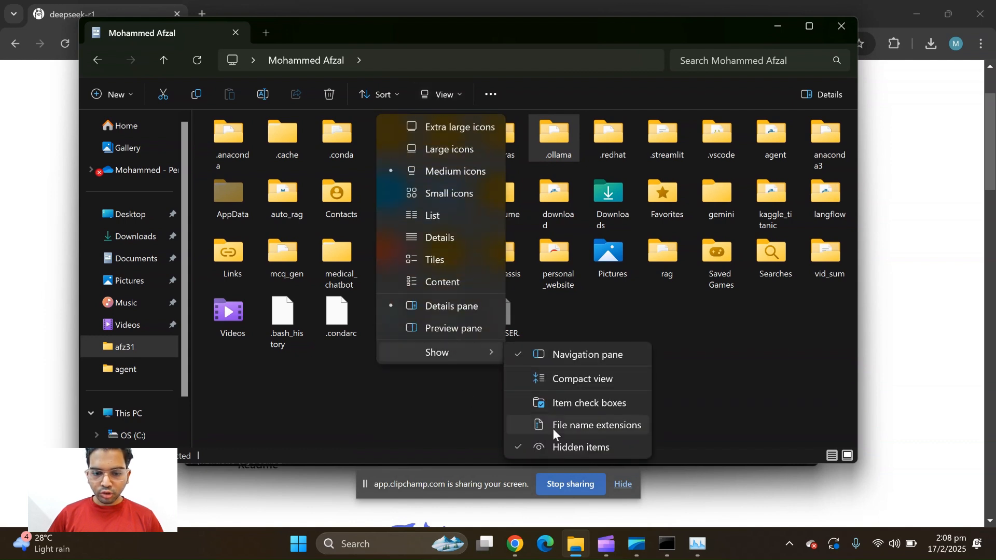
{"action": "left_click", "coordinate": [564, 446]}
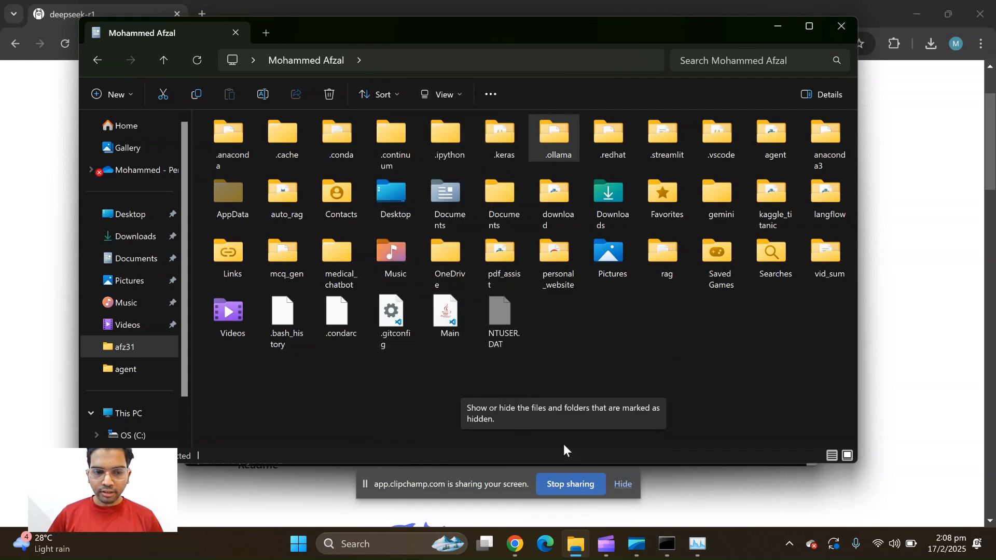
{"action": "left_click", "coordinate": [444, 92]}
{"action": "mouse_move", "coordinate": [465, 352]}
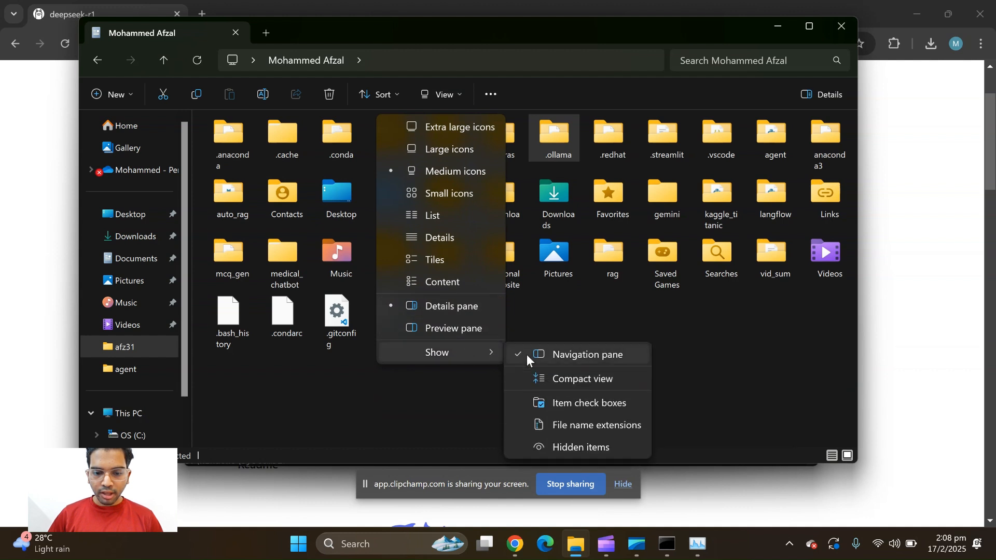
{"action": "left_click", "coordinate": [573, 447]}
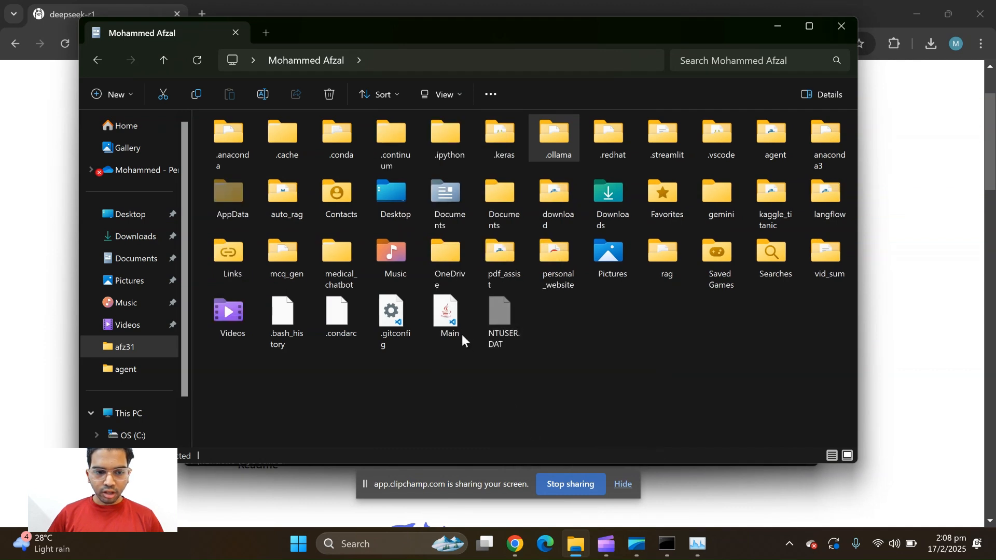
Browse from the user's home folder to AppData > Local > Programs > Ollama
{"action": "double_click", "coordinate": [225, 194]}
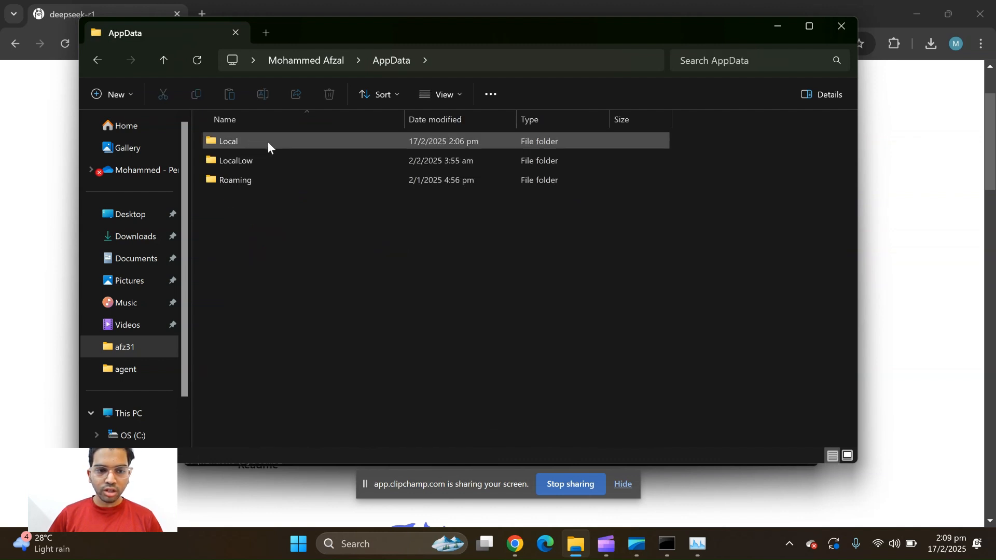
{"action": "left_click", "coordinate": [268, 147]}
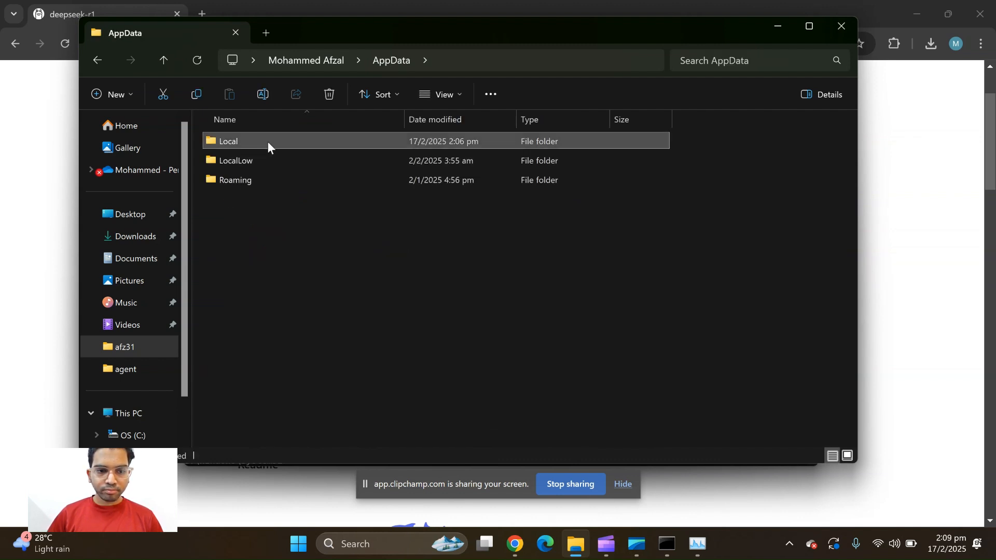
{"action": "double_click", "coordinate": [301, 136]}
{"action": "scroll", "coordinate": [335, 318], "scroll_direction": "down", "scroll_amount": 2}
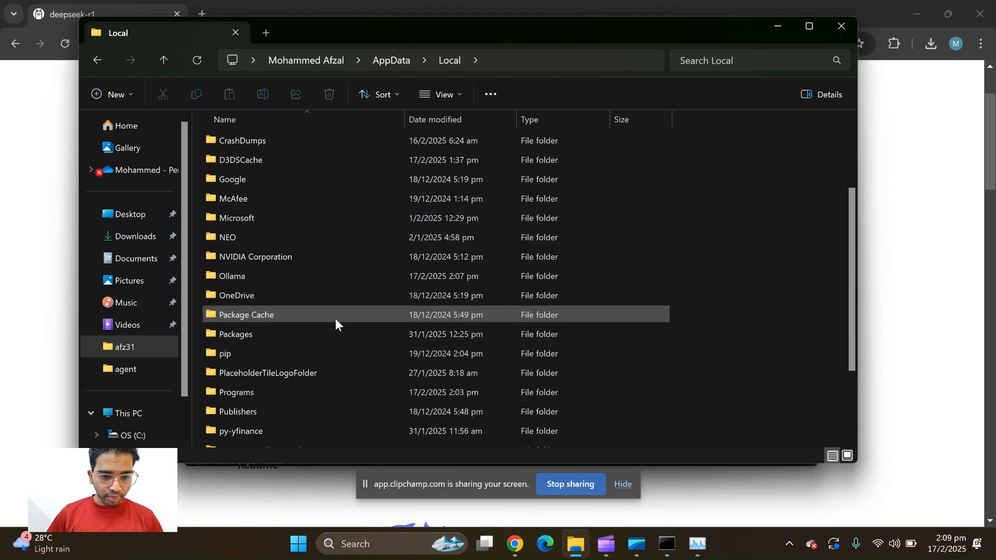
{"action": "double_click", "coordinate": [266, 394]}
{"action": "double_click", "coordinate": [256, 178]}
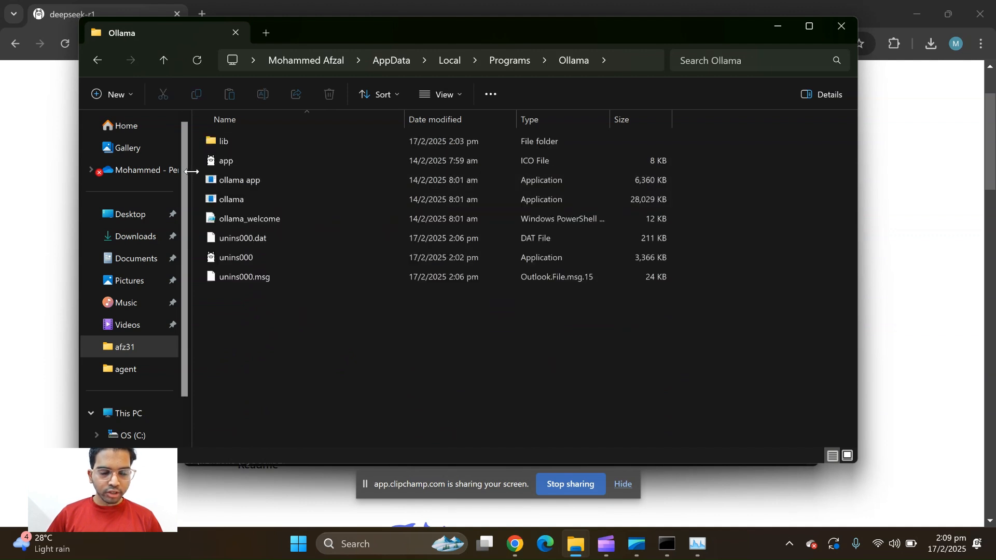
Highlight the "ollama app" and "ollama" application files in the Ollama program folder
{"action": "left_click_drag", "start_coordinate": [201, 176], "coordinate": [236, 198]}
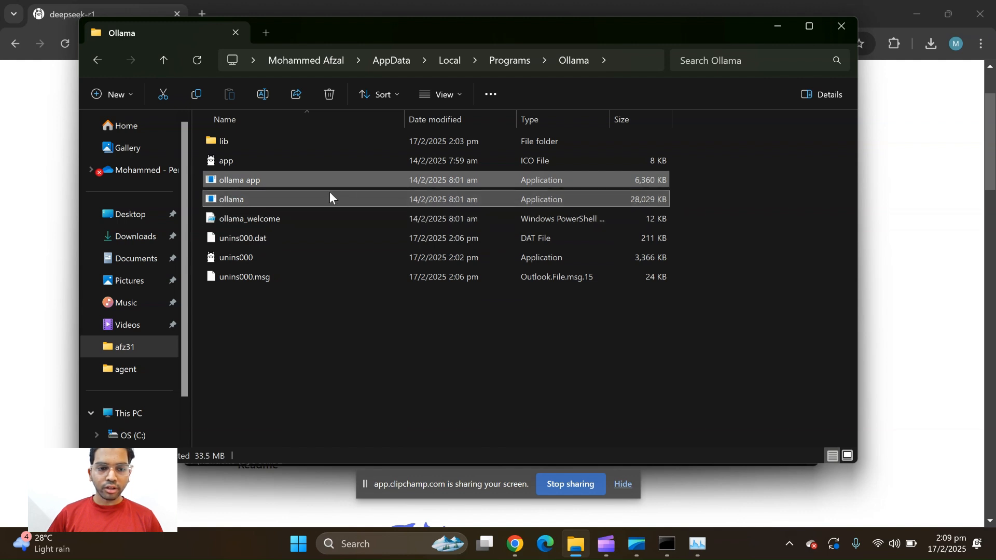
{"action": "left_click", "coordinate": [255, 183]}
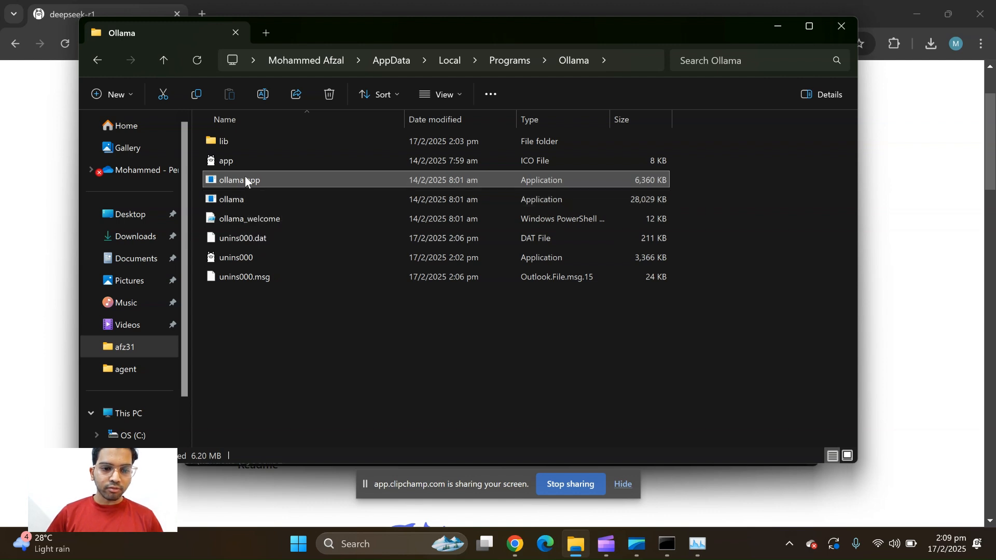
{"action": "right_click", "coordinate": [225, 199]}
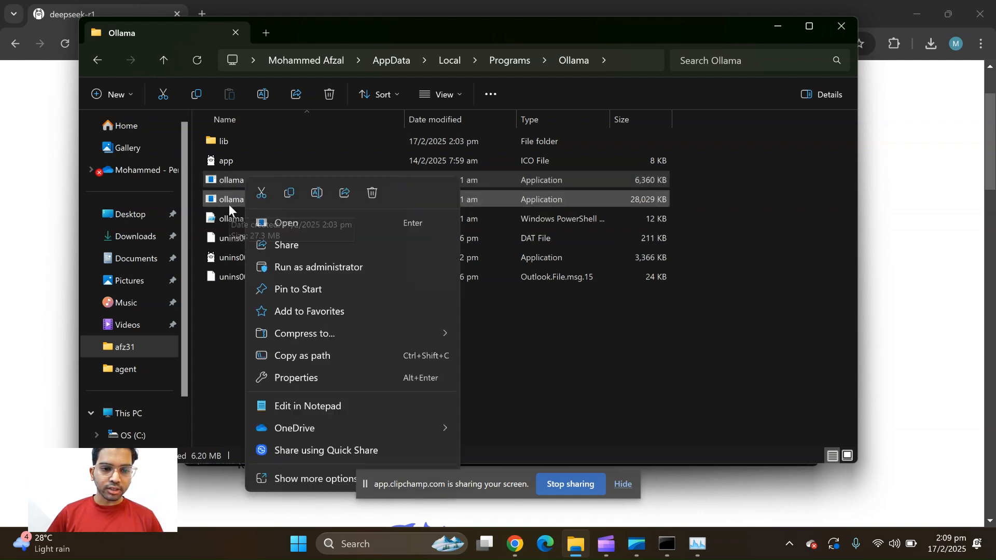
{"action": "left_click", "coordinate": [221, 360]}
{"action": "left_click", "coordinate": [221, 360]}
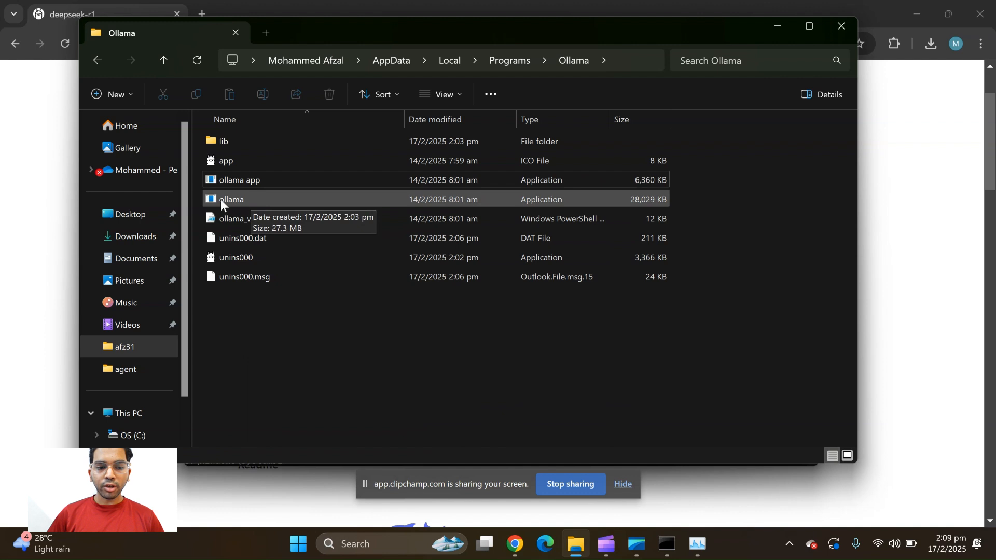
{"action": "left_click_drag", "start_coordinate": [195, 197], "coordinate": [257, 204]}
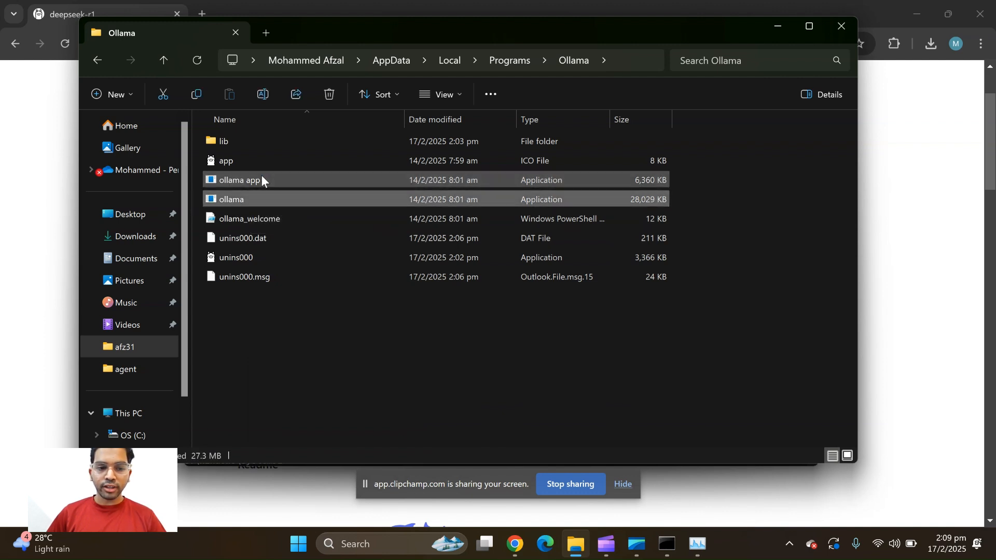
Delete the "ollama app" application file, close File Explorer and return to the Command Prompt
{"action": "left_click", "coordinate": [260, 182]}
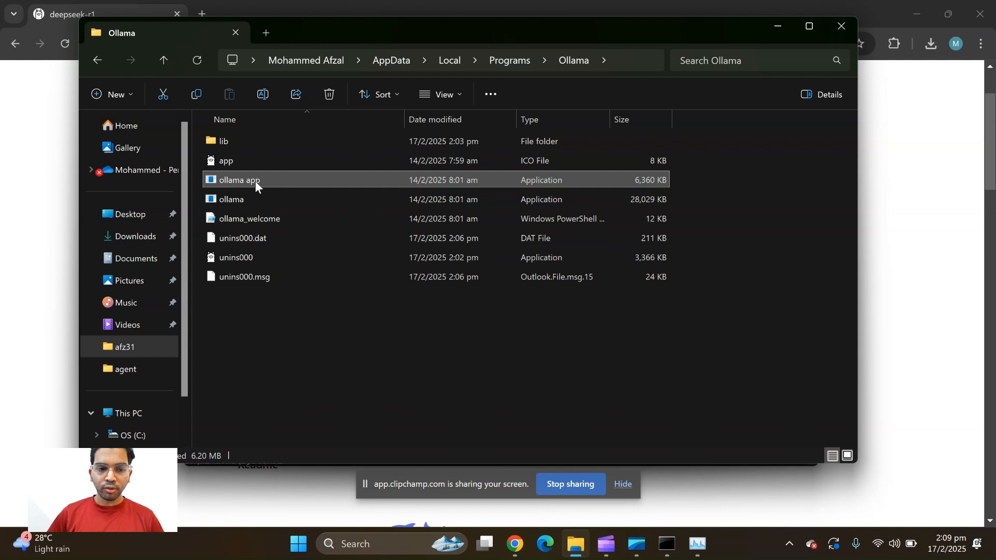
{"action": "right_click", "coordinate": [256, 182]}
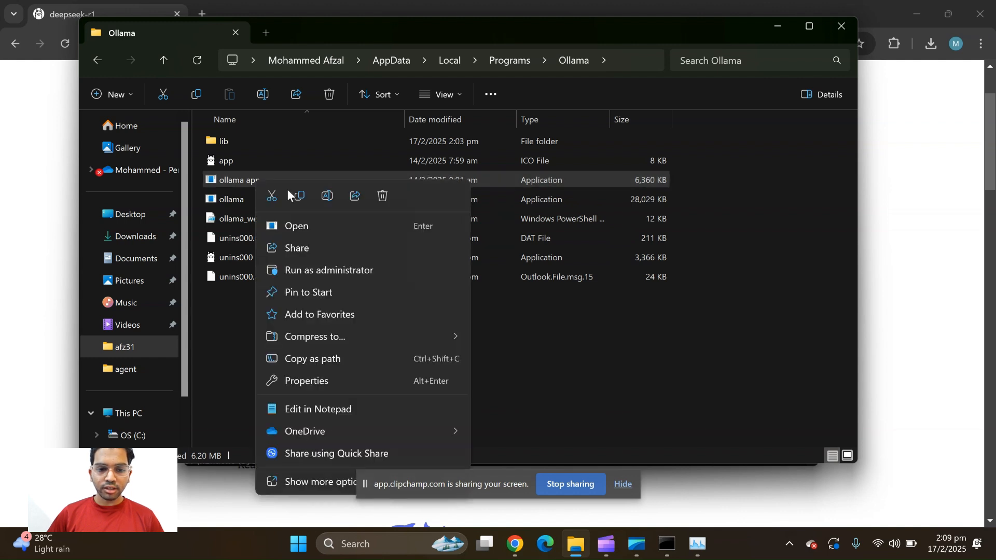
{"action": "left_click", "coordinate": [383, 196]}
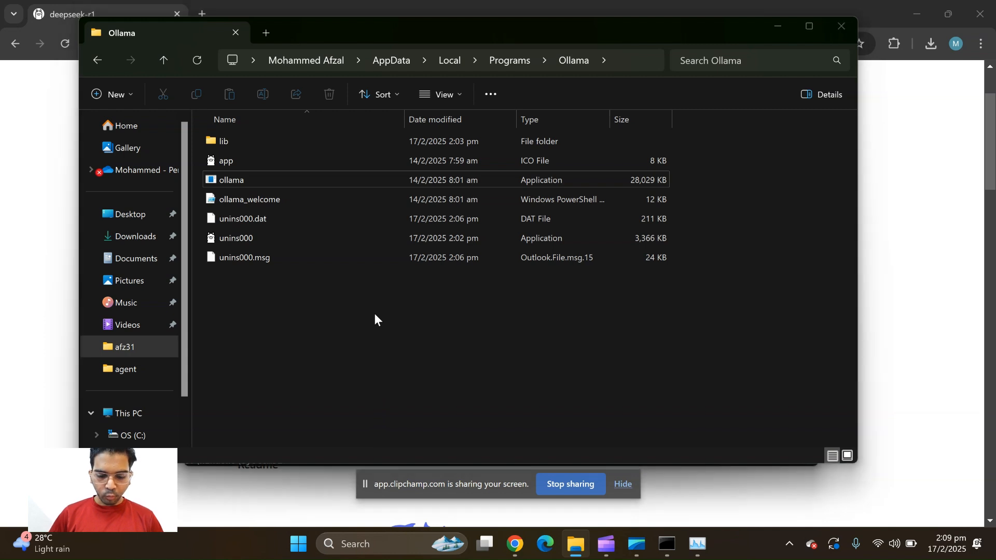
{"action": "key", "text": "alt+F4"}
{"action": "left_click", "coordinate": [307, 452]}
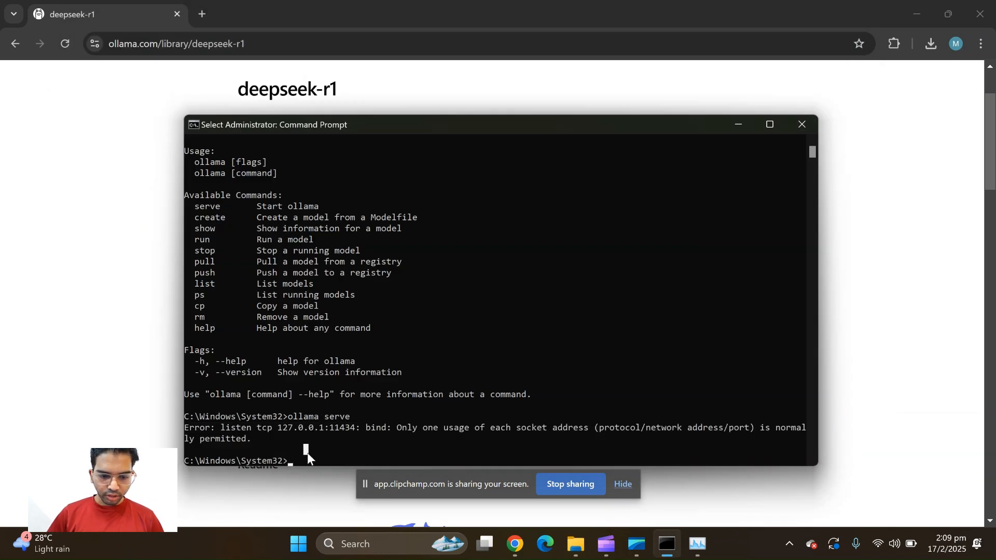
Clear the console and start the Ollama server with the command "ollama serve"
{"action": "type", "text": "cls"}
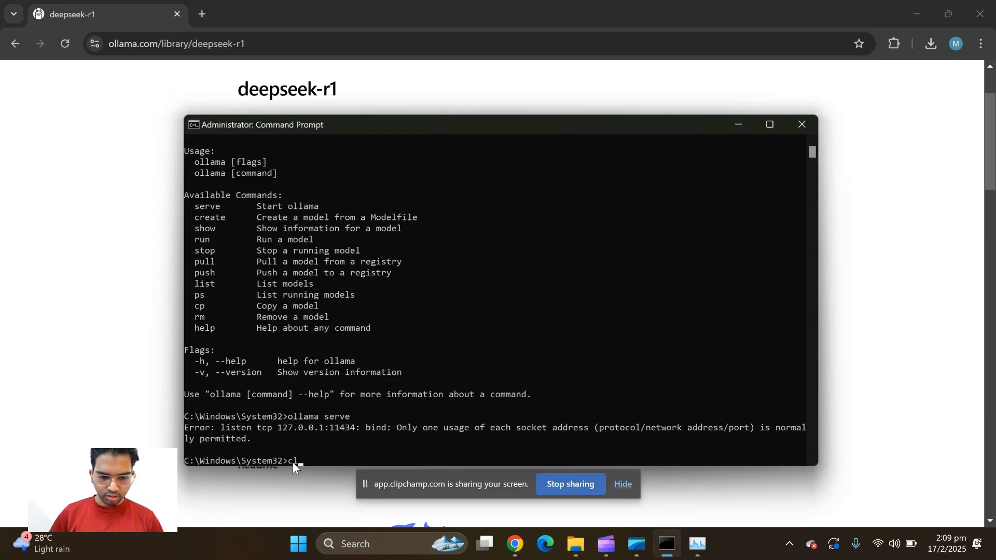
{"action": "key", "text": "Return"}
{"action": "type", "text": "ollama serve"}
{"action": "key", "text": "Return"}
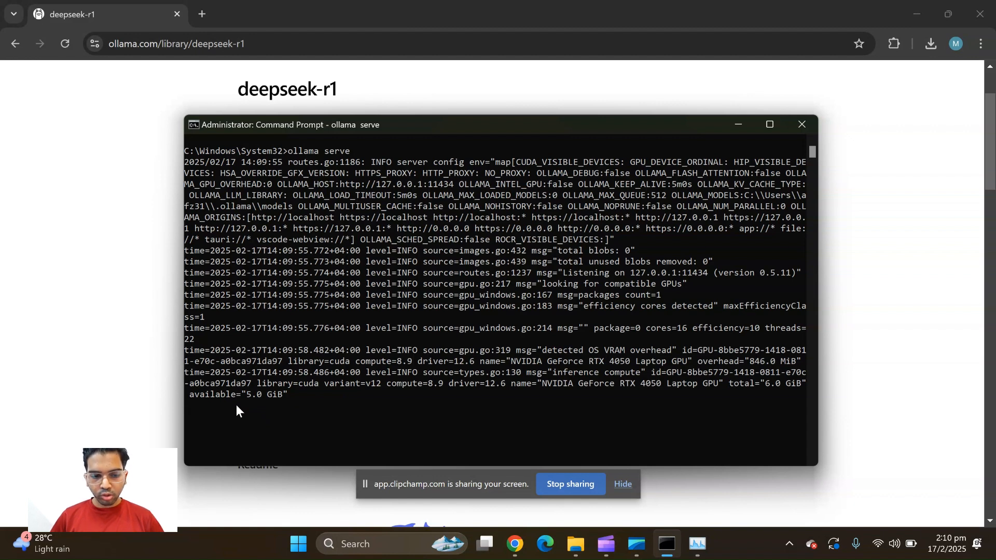
Stop the running Ollama server and enter the command "ollama pull deepseek-r1" at the prompt without running it
{"action": "key", "text": "ctrl+c"}
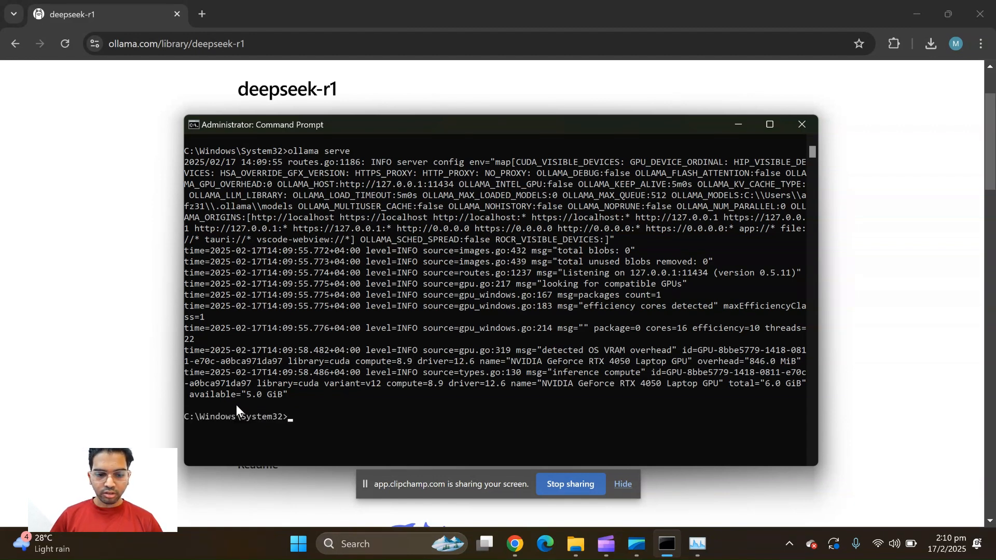
{"action": "type", "text": "ollama pull deepseek-r1"}
Highlight "run" in the model page's command in Chrome, return to the Command Prompt and try to run the entered pull command
{"action": "left_click", "coordinate": [1, 223]}
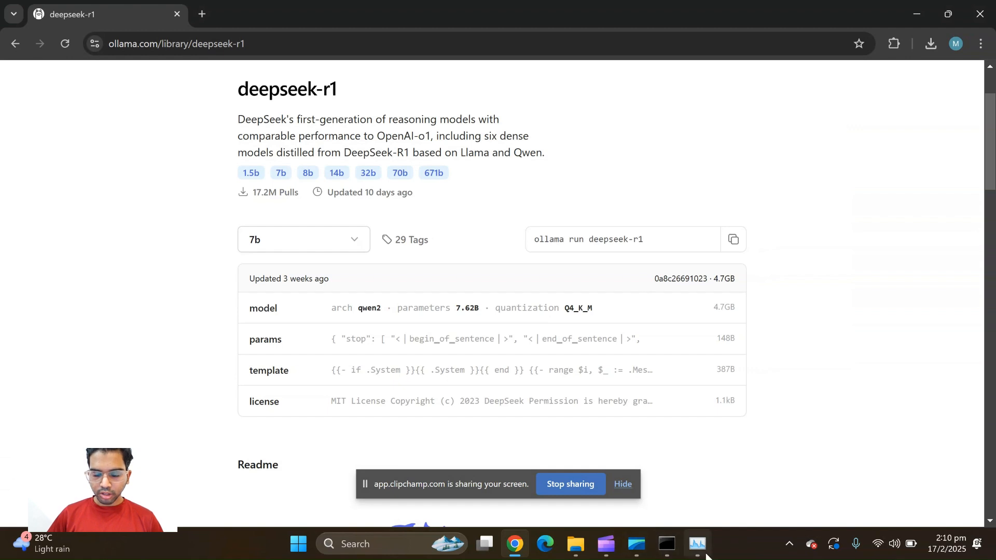
{"action": "double_click", "coordinate": [575, 242]}
{"action": "mouse_move", "coordinate": [669, 543]}
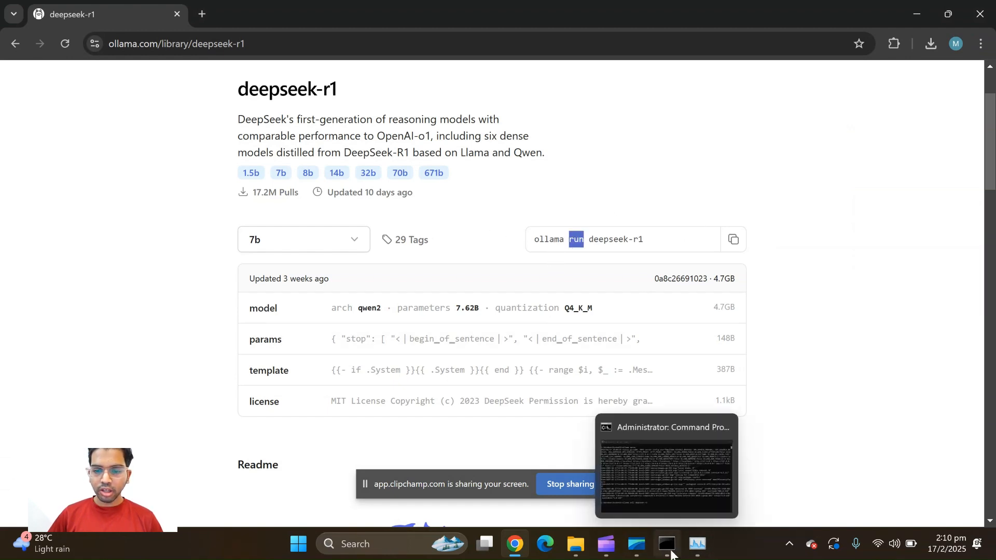
{"action": "left_click", "coordinate": [674, 496]}
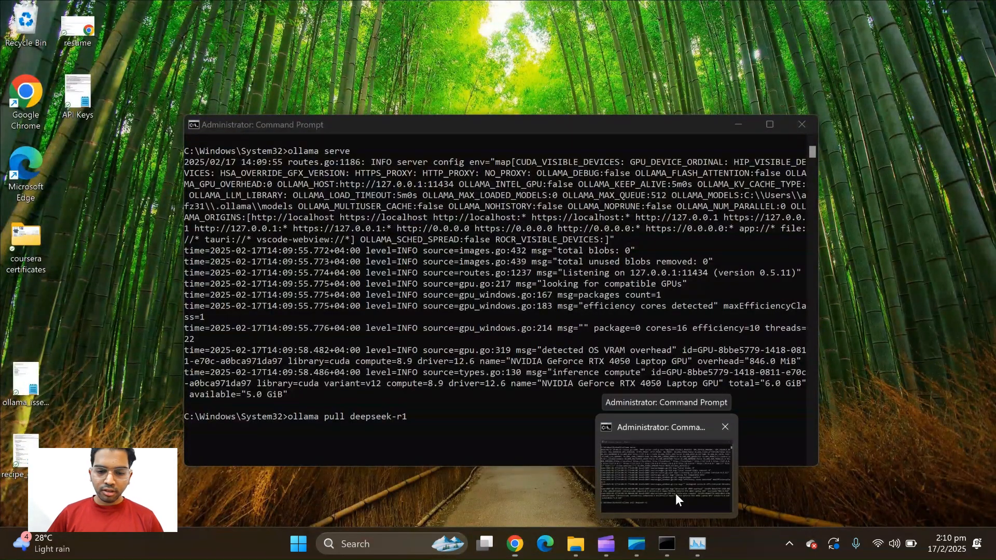
{"action": "left_click", "coordinate": [675, 493]}
{"action": "left_click_drag", "start_coordinate": [466, 124], "coordinate": [456, 99]}
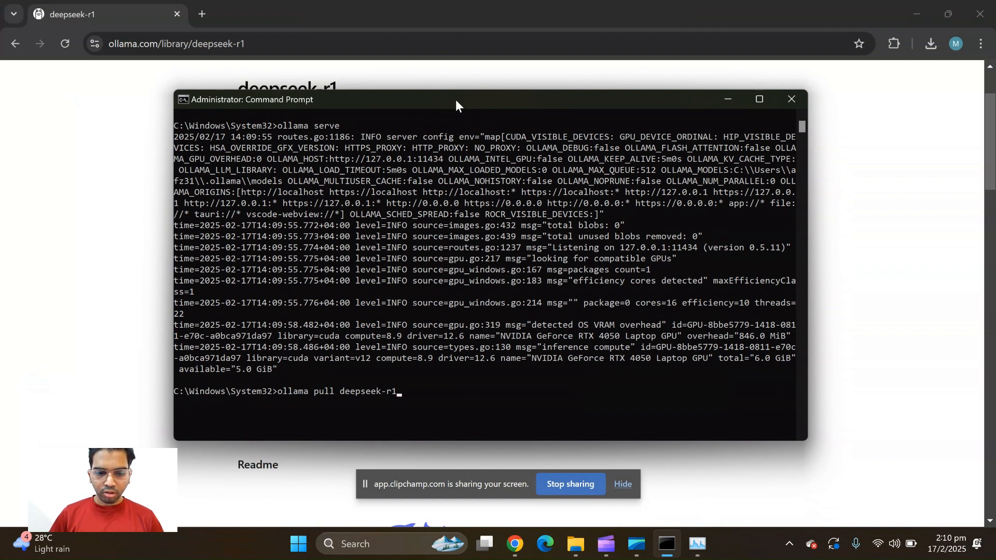
{"action": "key", "text": "Return"}
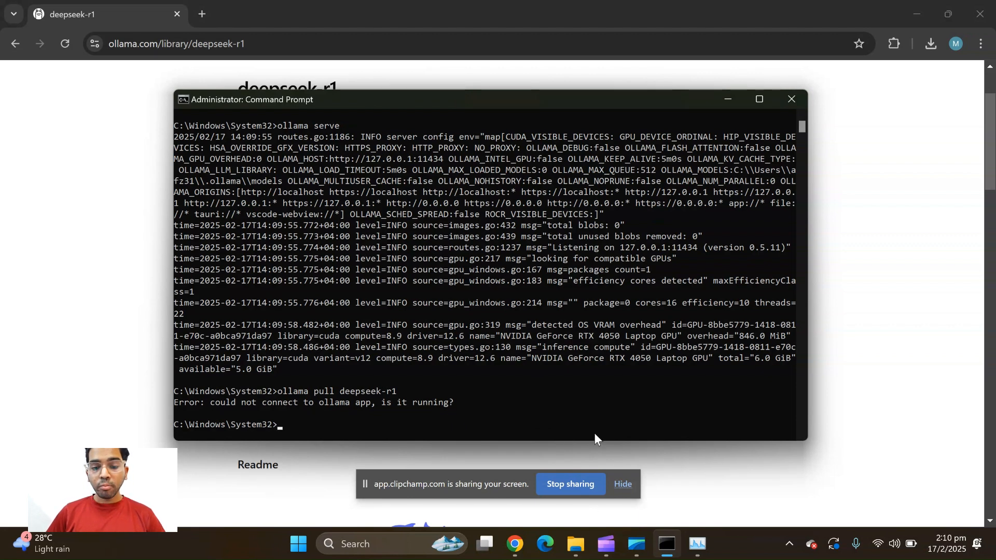
Restore the deleted "ollama app" application file from the Recycle Bin and minimise the Recycle Bin window
{"action": "left_click", "coordinate": [910, 5]}
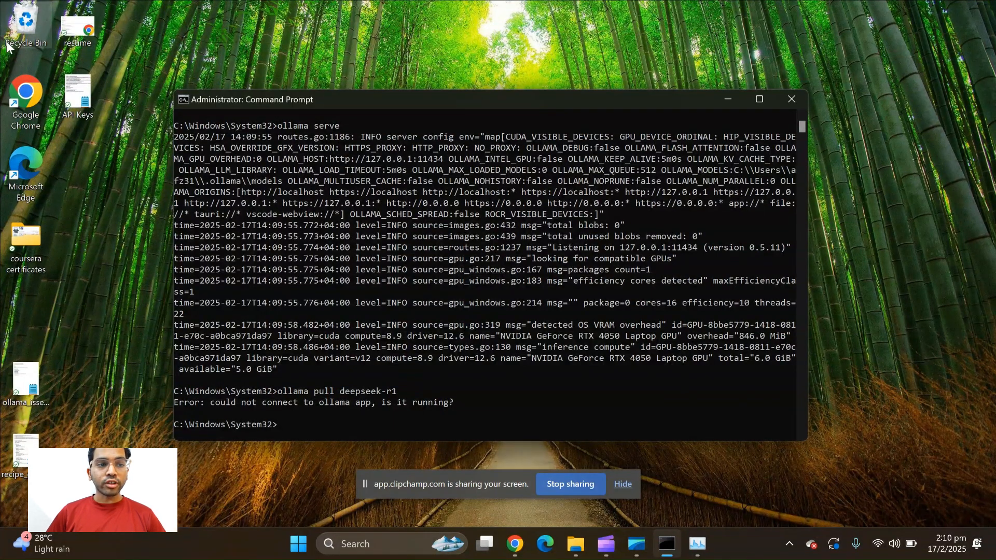
{"action": "double_click", "coordinate": [7, 47]}
{"action": "left_click", "coordinate": [279, 177]}
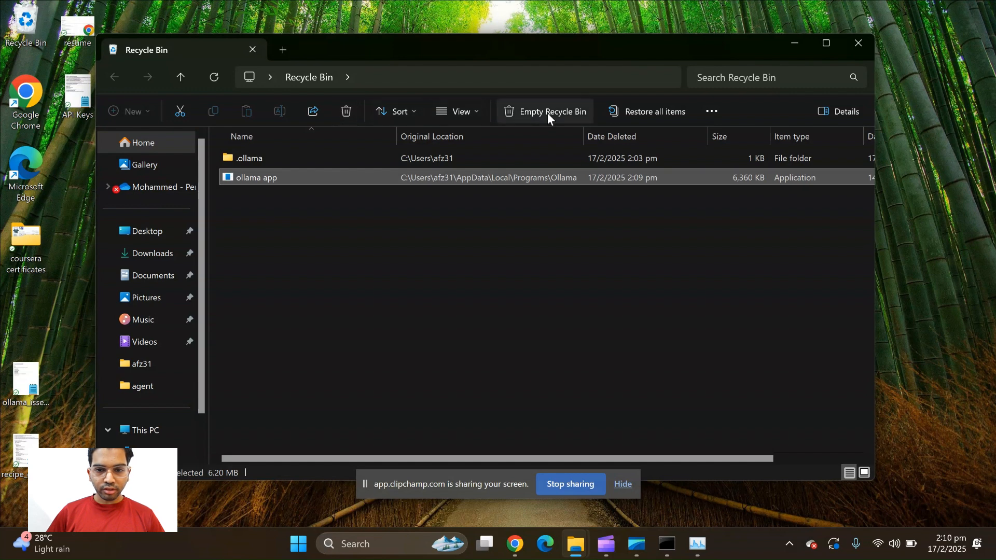
{"action": "right_click", "coordinate": [528, 181]}
{"action": "left_click", "coordinate": [571, 243]}
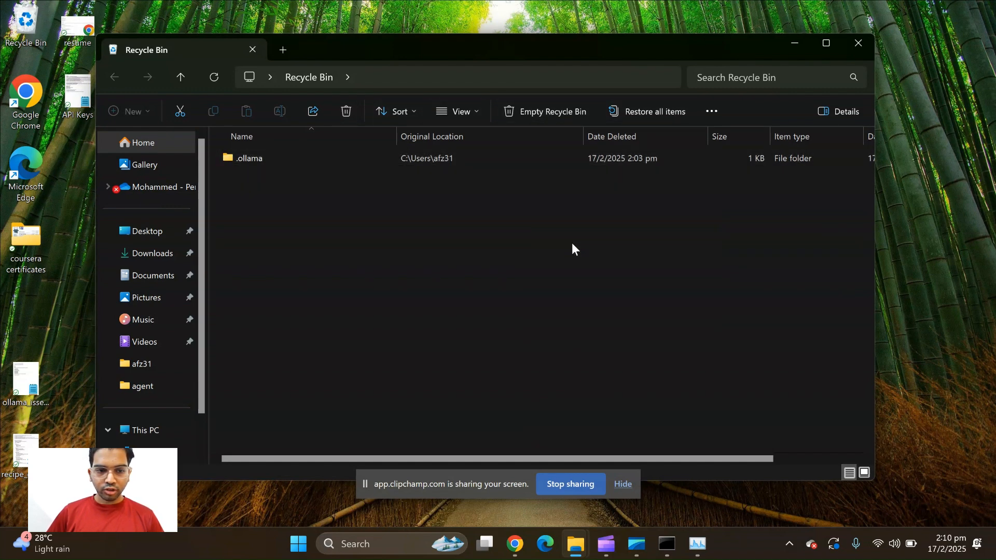
{"action": "left_click", "coordinate": [794, 43]}
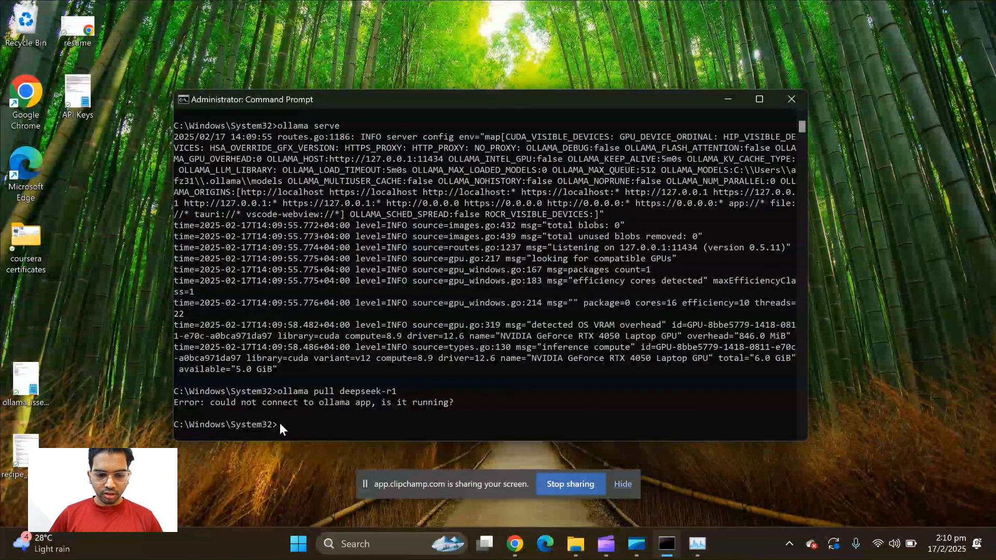
Clear the console and download the model with the command "ollama pull deepseek-r1"
{"action": "type", "text": "cls"}
{"action": "key", "text": "Return"}
{"action": "type", "text": "ollama "}
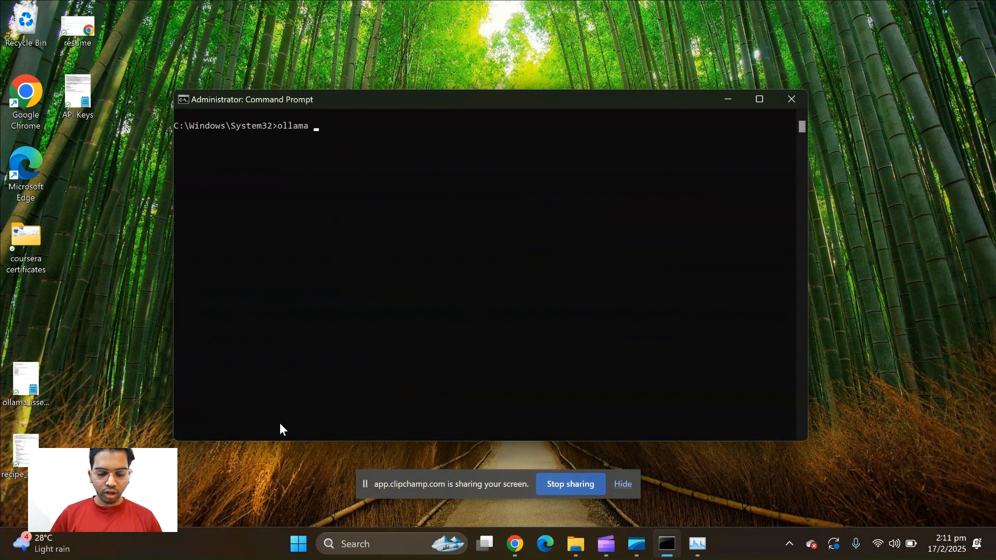
{"action": "type", "text": "pull deepseee"}
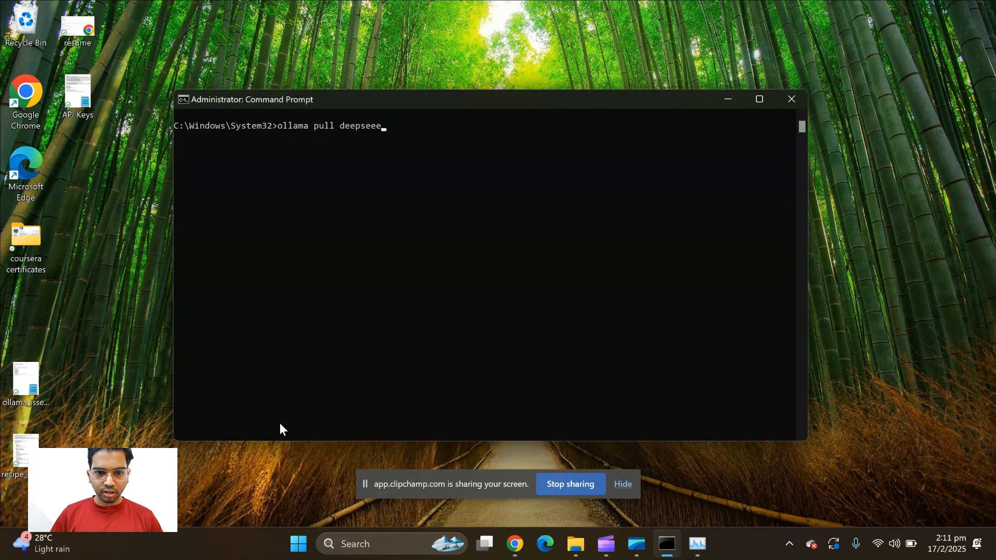
{"action": "key", "text": "BackSpace"}
{"action": "type", "text": "k-r1"}
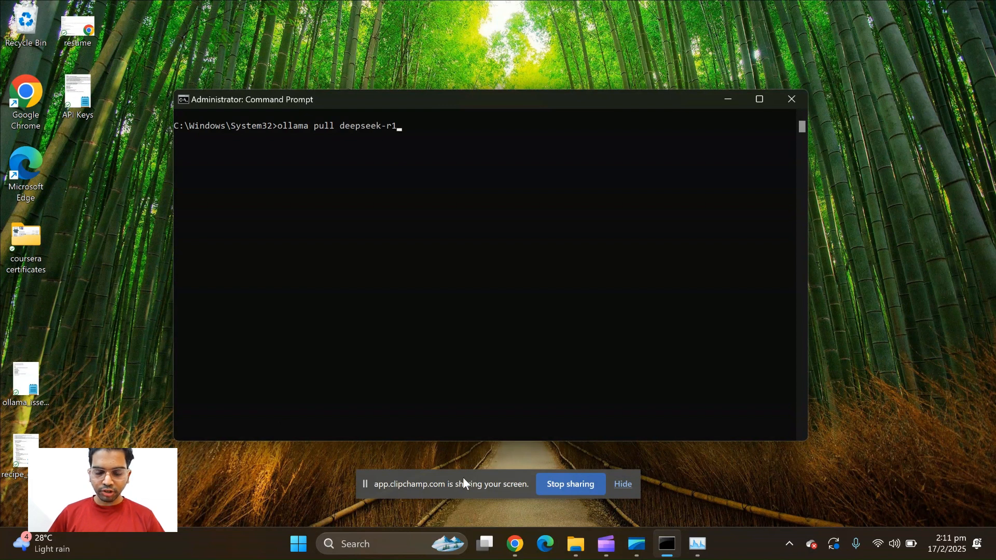
{"action": "key", "text": "Return"}
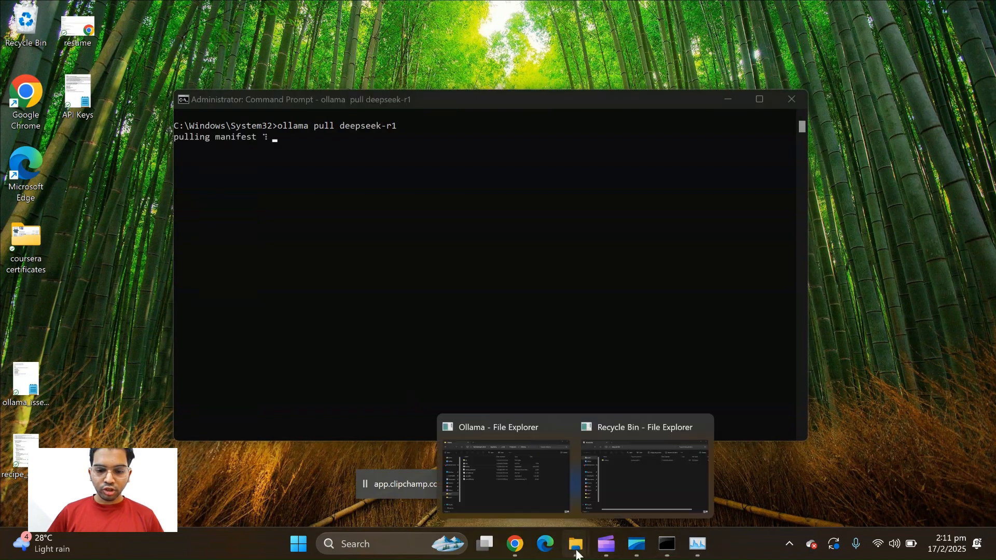
Examine the "ollama app" and "ollama" application files in the Ollama program folder beside the running download, and minimise the folder window
{"action": "mouse_move", "coordinate": [577, 540]}
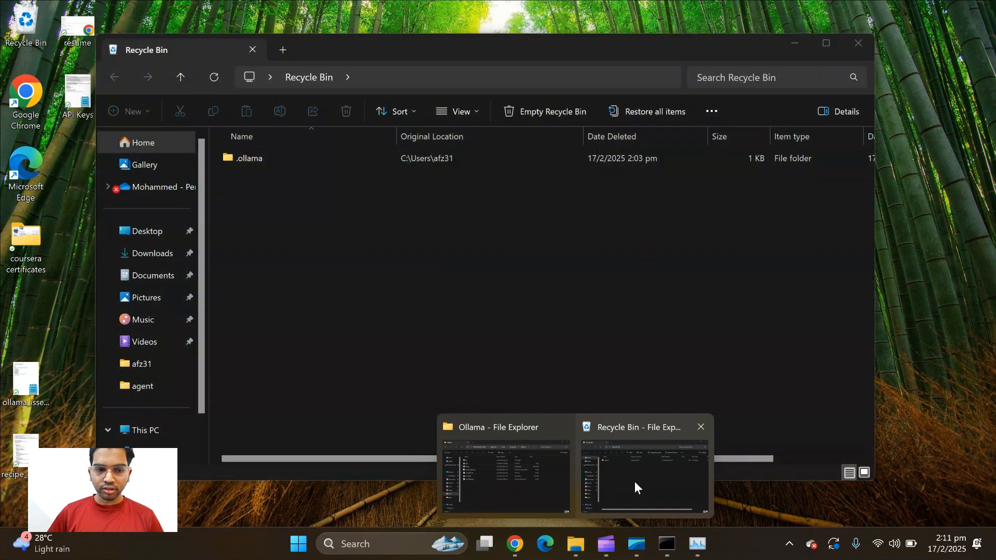
{"action": "left_click", "coordinate": [543, 474]}
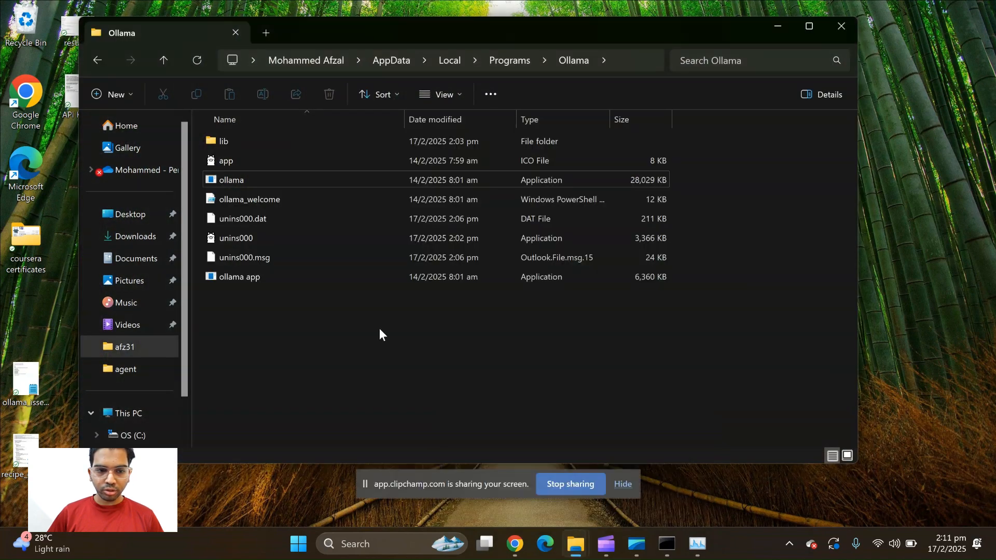
{"action": "left_click", "coordinate": [280, 273]}
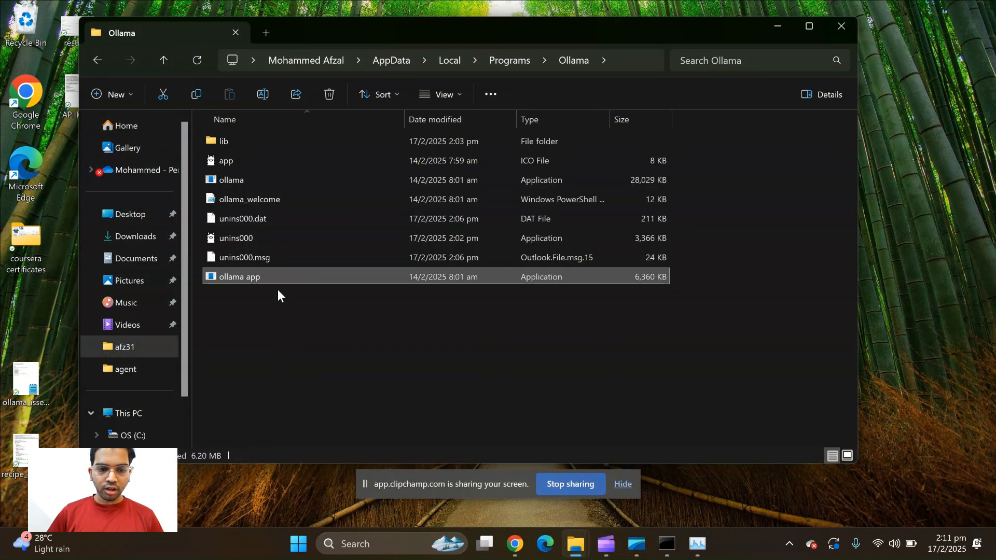
{"action": "left_click_drag", "start_coordinate": [571, 24], "coordinate": [602, 191]}
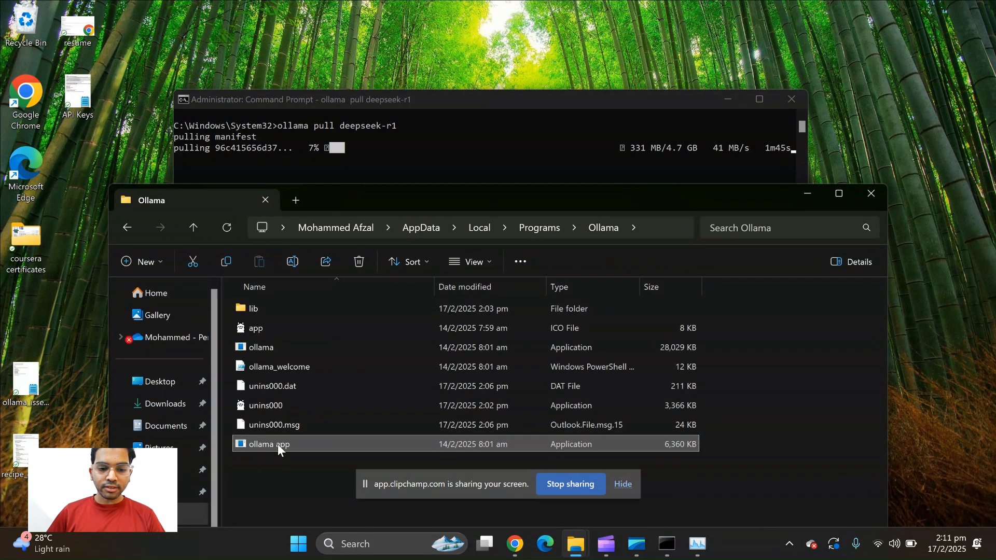
{"action": "mouse_move", "coordinate": [278, 445]}
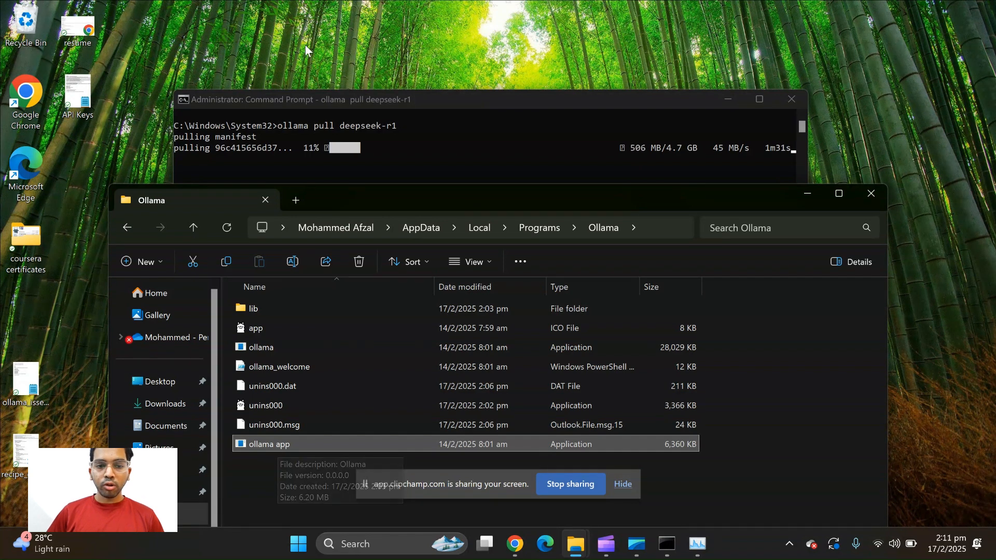
{"action": "left_click", "coordinate": [261, 349]}
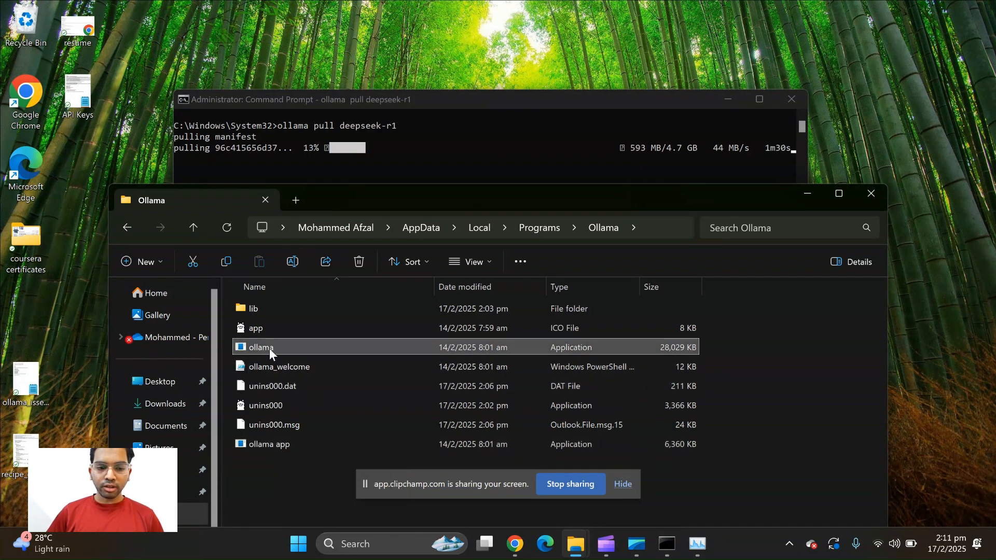
{"action": "left_click_drag", "start_coordinate": [225, 345], "coordinate": [292, 347]}
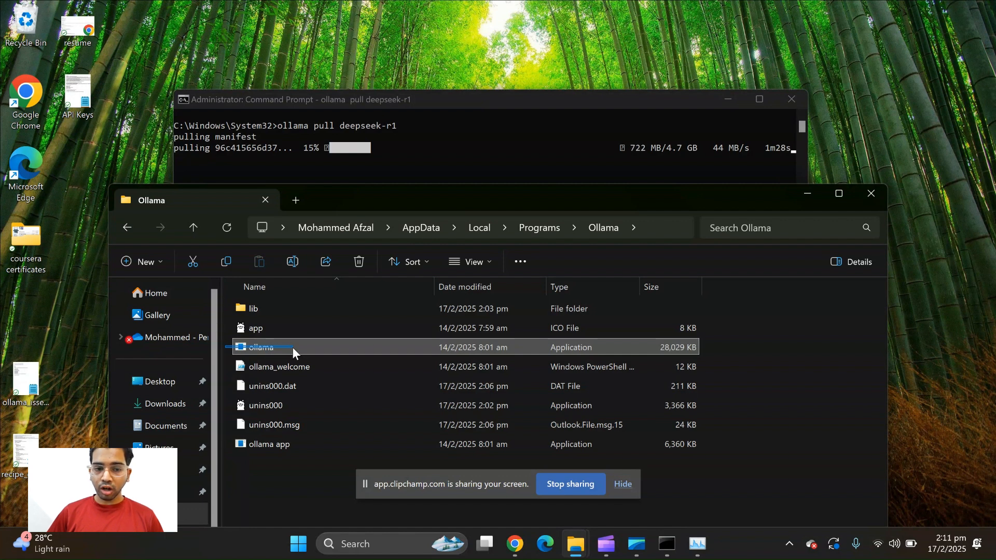
{"action": "left_click", "coordinate": [269, 446]}
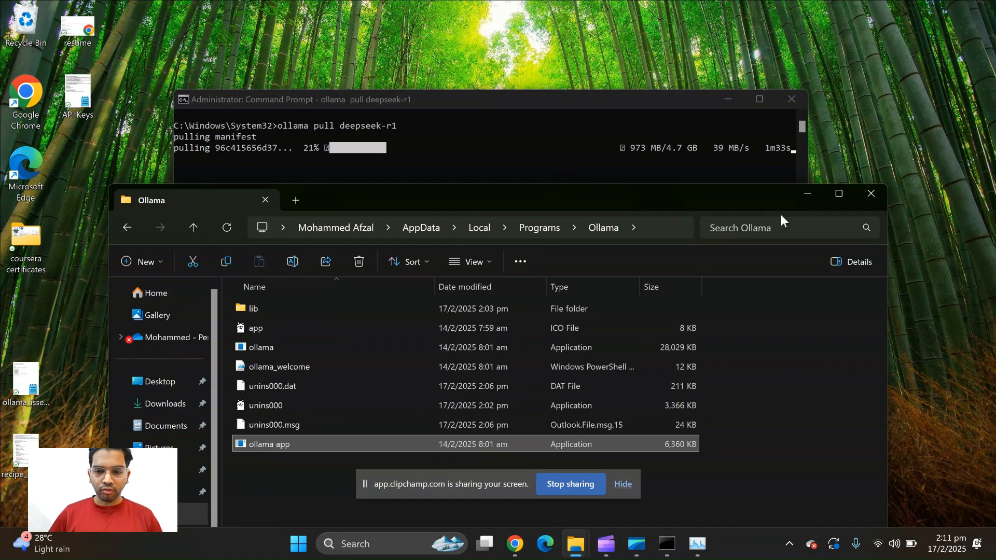
{"action": "mouse_move", "coordinate": [765, 200]}
{"action": "left_mouse_down"}
{"action": "mouse_move", "coordinate": [745, 133]}
{"action": "mouse_move", "coordinate": [768, 194]}
{"action": "left_mouse_up"}
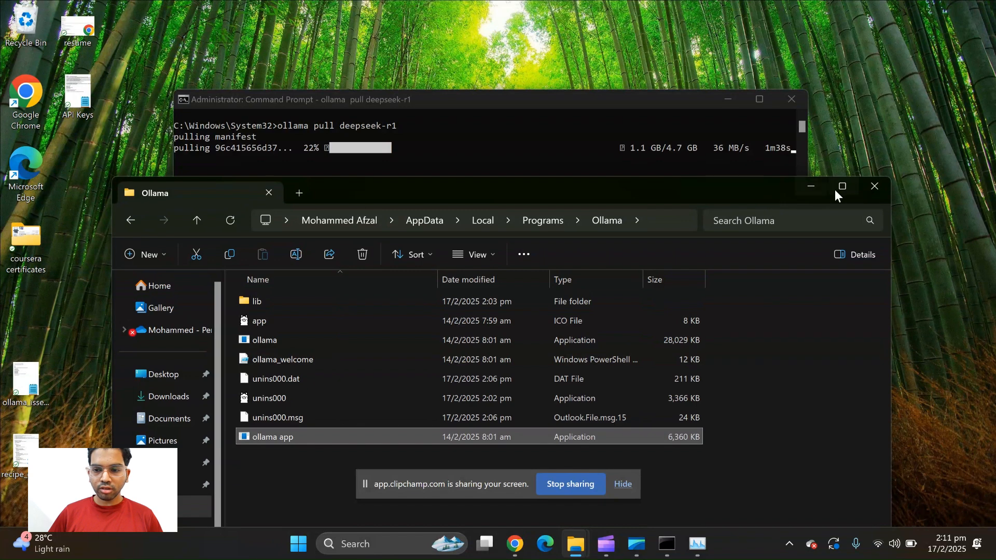
{"action": "left_click", "coordinate": [799, 187]}
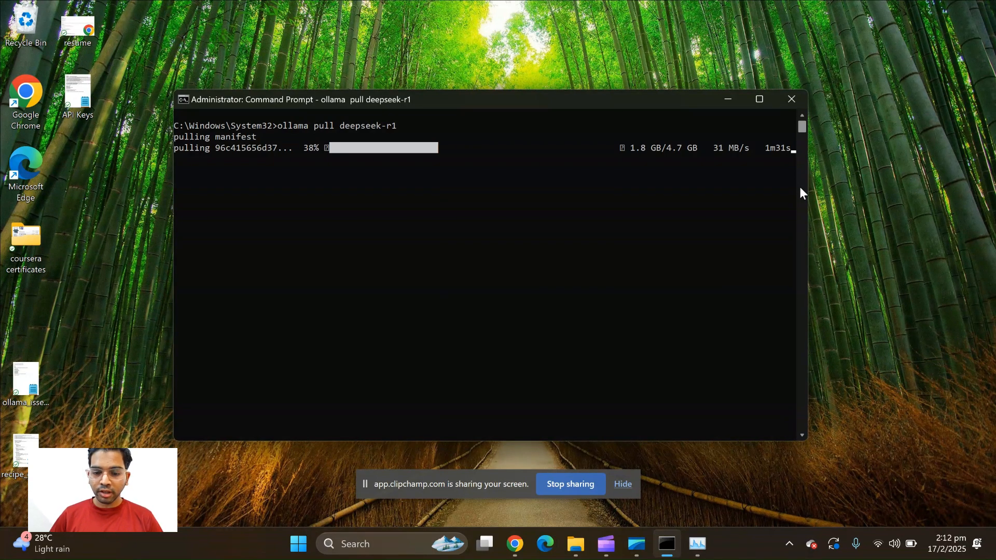
{"action": "left_click", "coordinate": [522, 550]}
{"action": "left_click", "coordinate": [513, 555]}
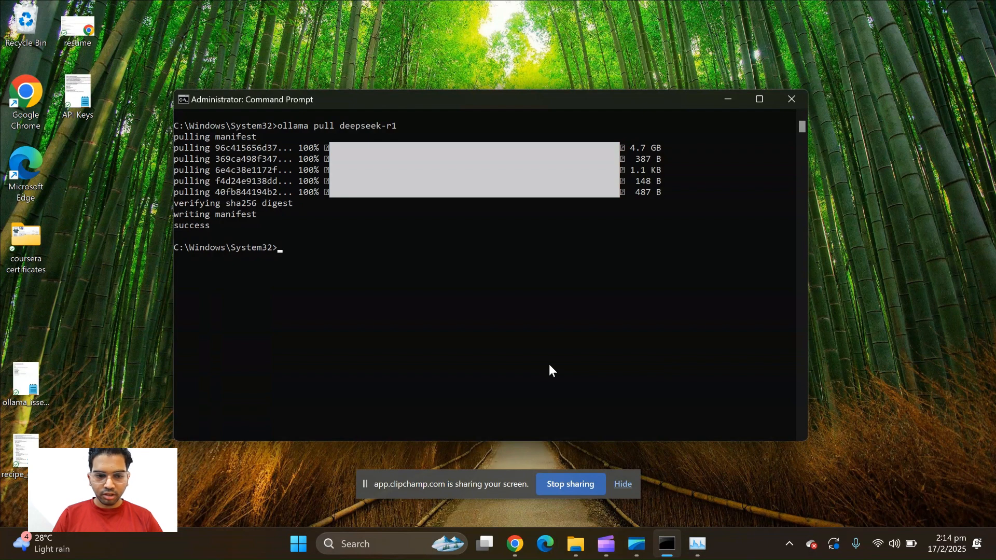
Start the downloaded model with the command "ollama run deepseek-r1"
{"action": "type", "text": "ollama run deepseek-r1"}
{"action": "key", "text": "Return"}
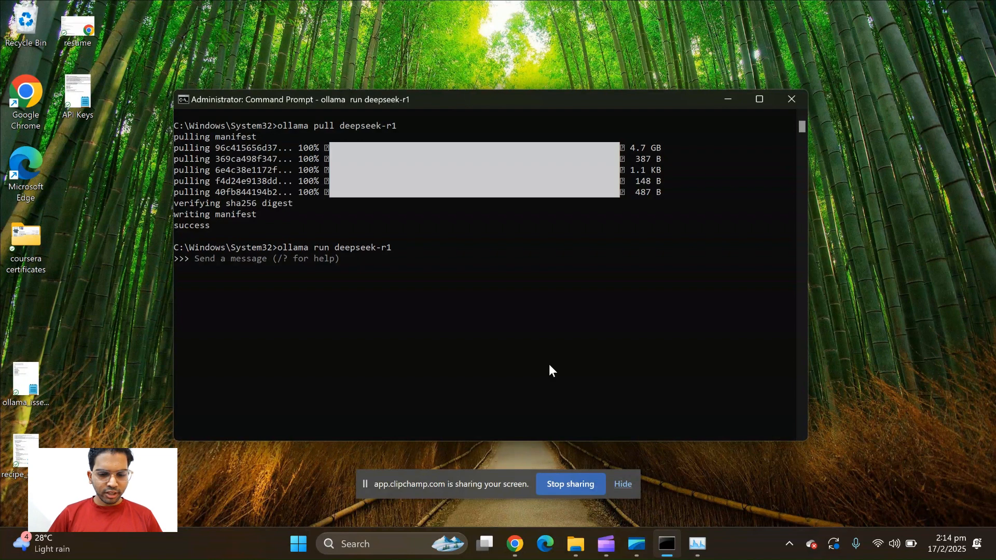
Switch to Chrome and open chatgpt.com in a new tab
{"action": "left_click", "coordinate": [515, 543]}
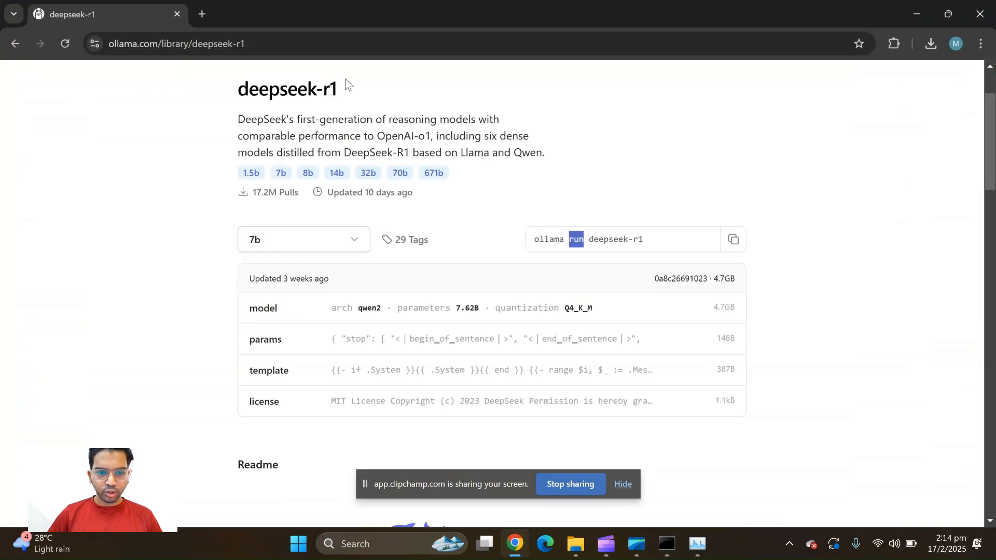
{"action": "left_click", "coordinate": [201, 1]}
{"action": "type", "text": "ch"}
{"action": "key", "text": "Return"}
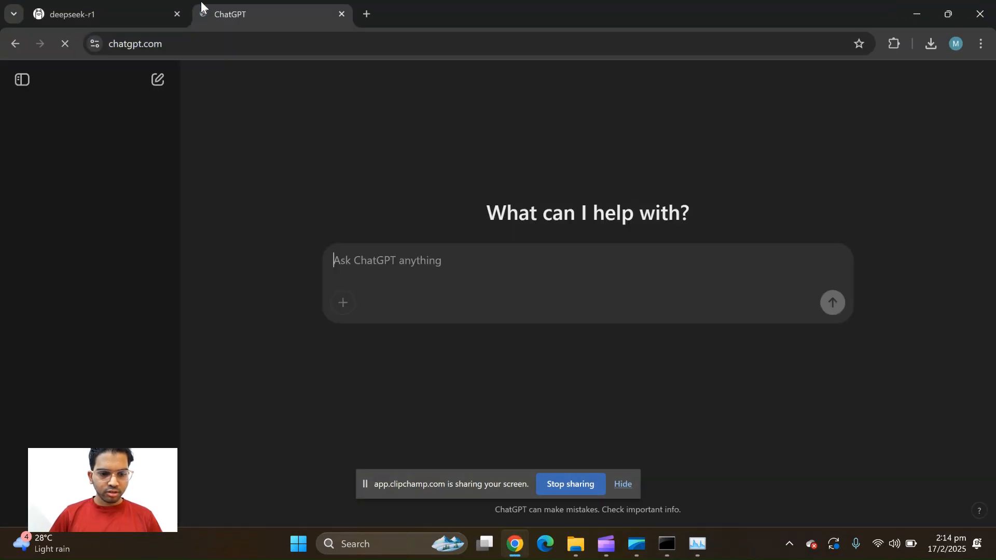
Ask ChatGPT to "suggest prompts to test a llm"
{"action": "type", "text": "sugg"}
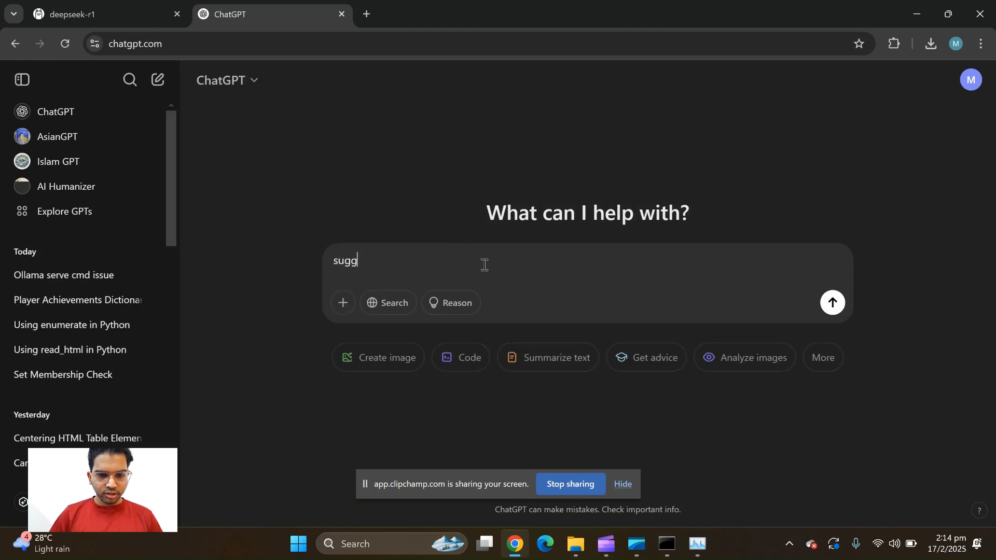
{"action": "type", "text": "est pro"}
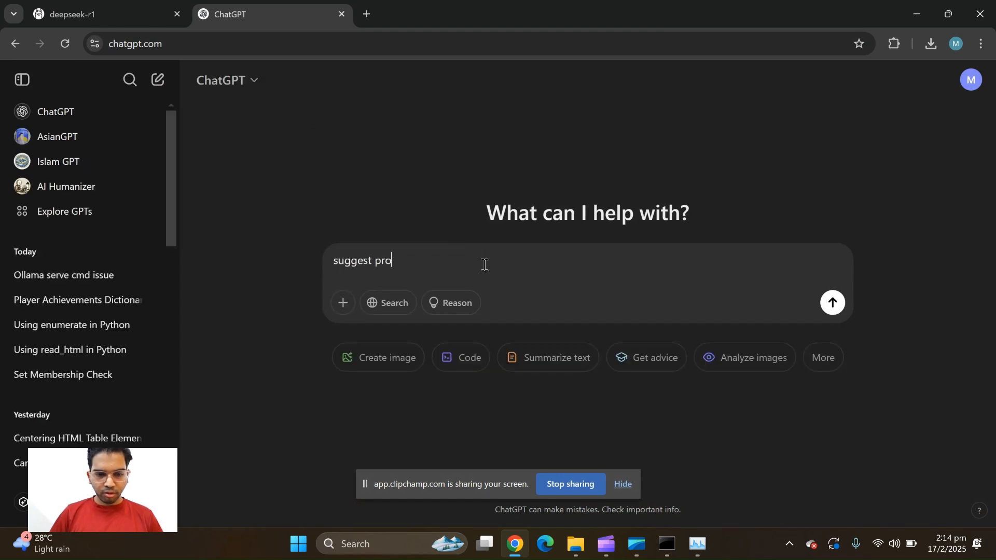
{"action": "type", "text": "mpts to tes"}
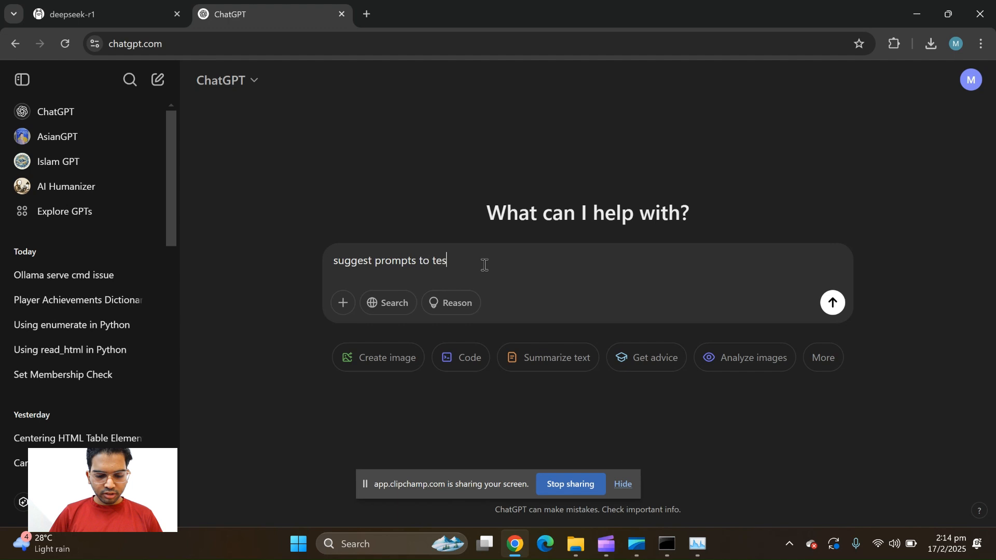
{"action": "type", "text": "t a llm"}
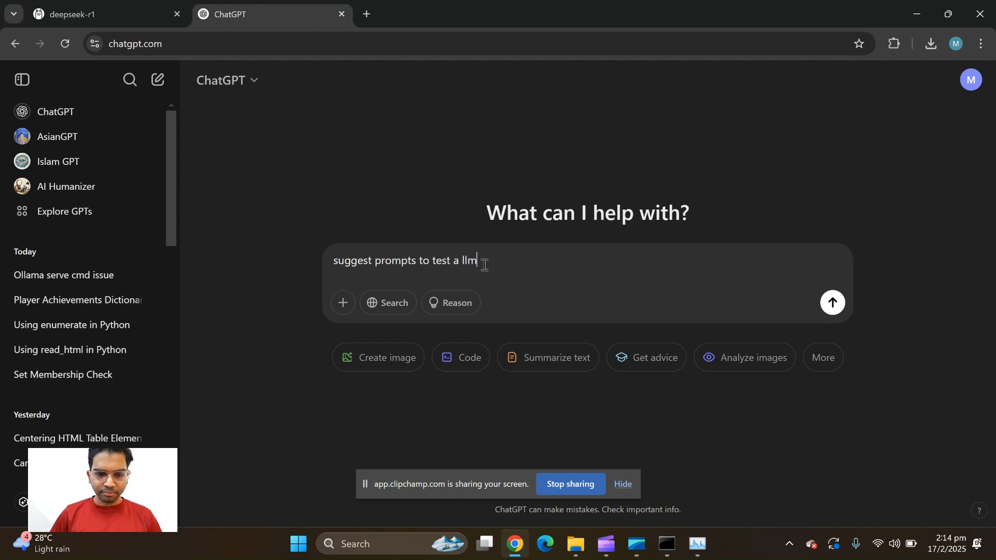
{"action": "key", "text": "Return"}
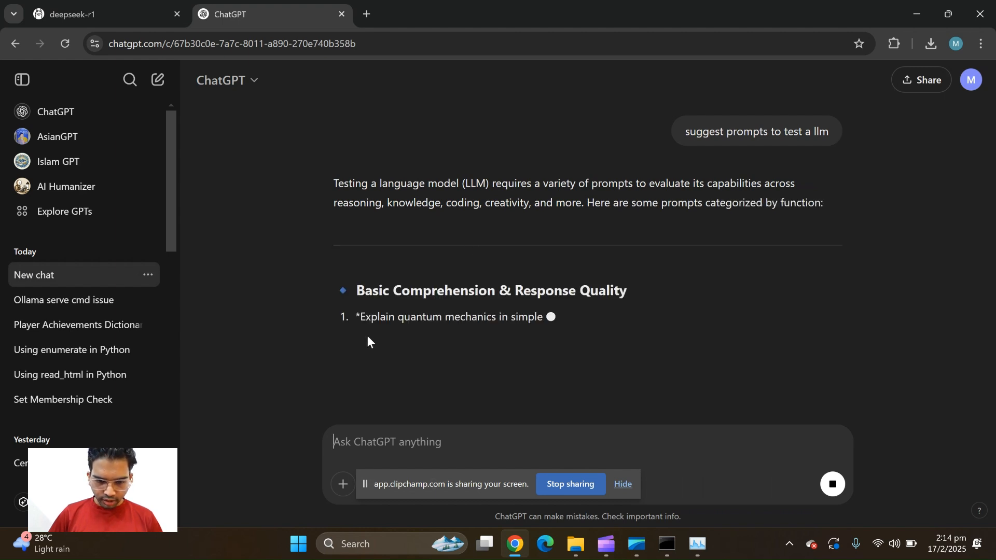
Select ChatGPT's suggested prompt "Explain quantum mechanics in simple terms." and switch to the running deepseek-r1 session in Command Prompt
{"action": "left_click_drag", "start_coordinate": [358, 316], "coordinate": [586, 305]}
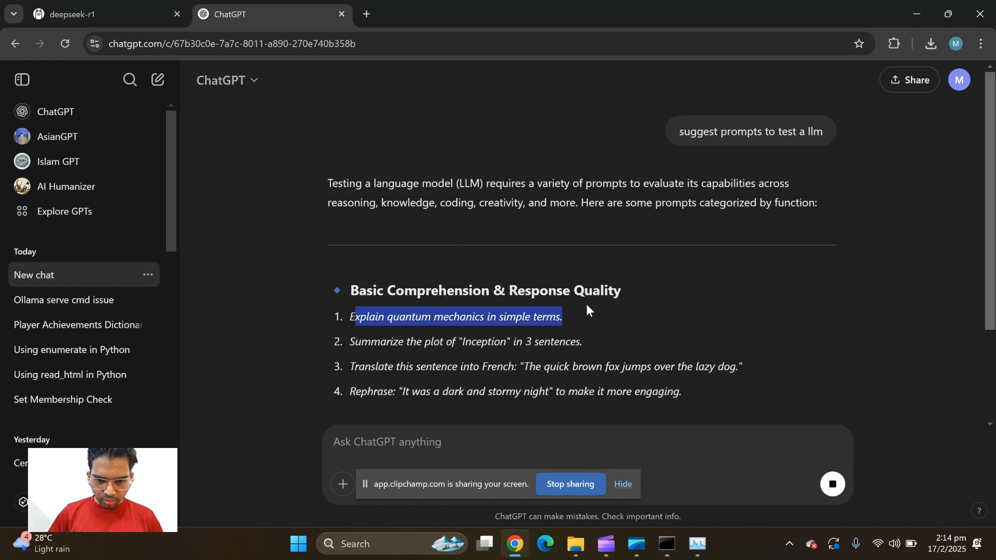
{"action": "key", "text": "super+Down"}
{"action": "left_click", "coordinate": [196, 254]}
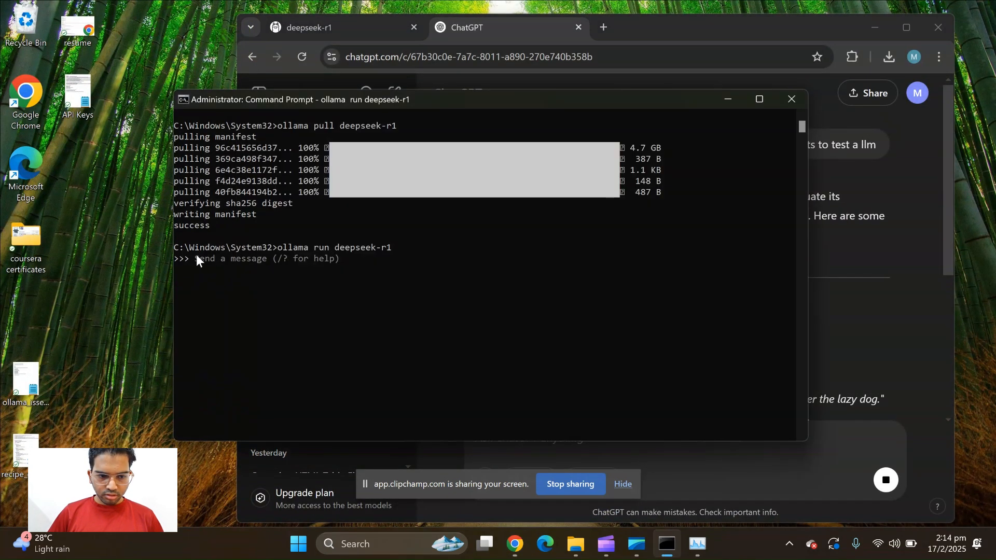
{"action": "left_click", "coordinate": [198, 257]}
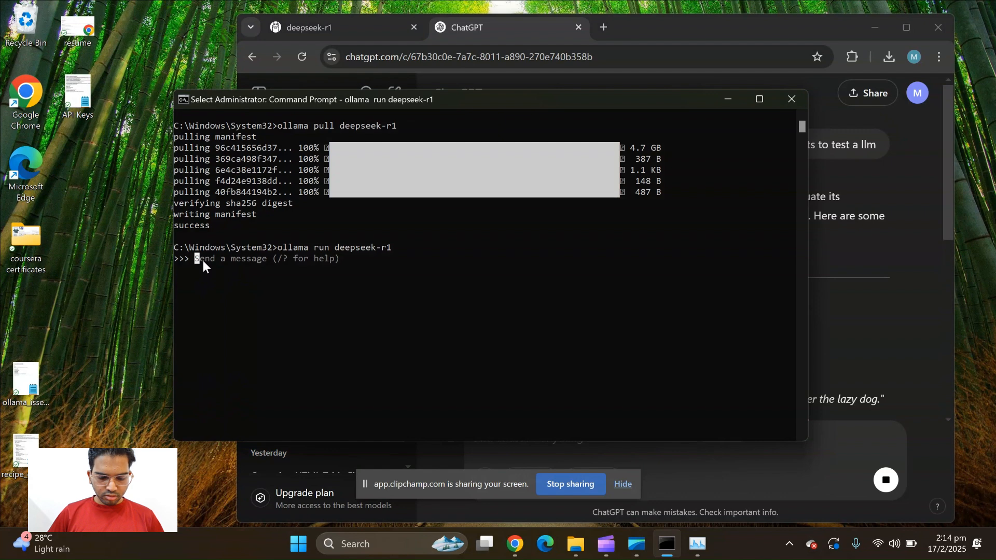
{"action": "key", "text": "Escape"}
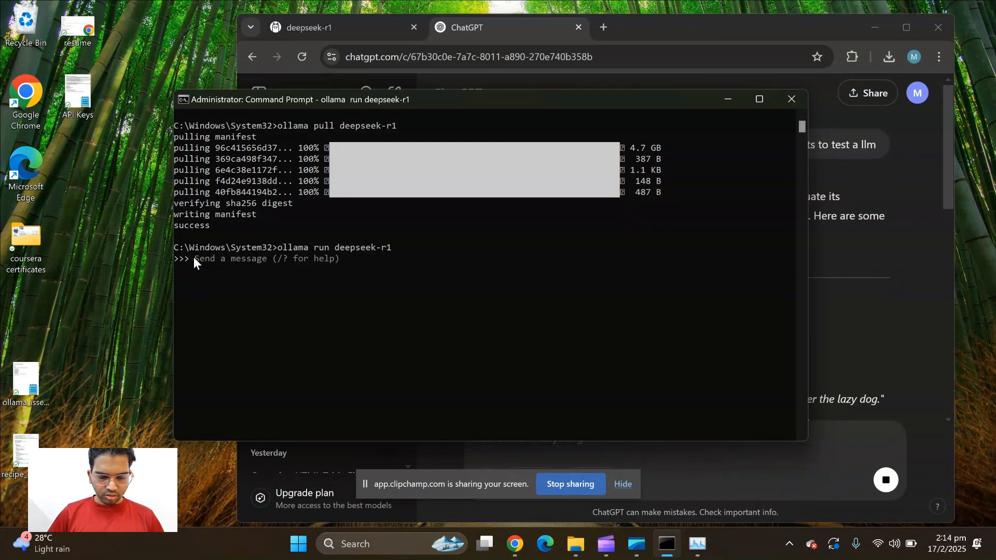
Send deepseek-r1 the prompt "Explain quantum mech in simple terms" and interrupt its answer during the list of key concepts
{"action": "type", "text": "Explain quantum mech in simple terms"}
{"action": "key", "text": "Return"}
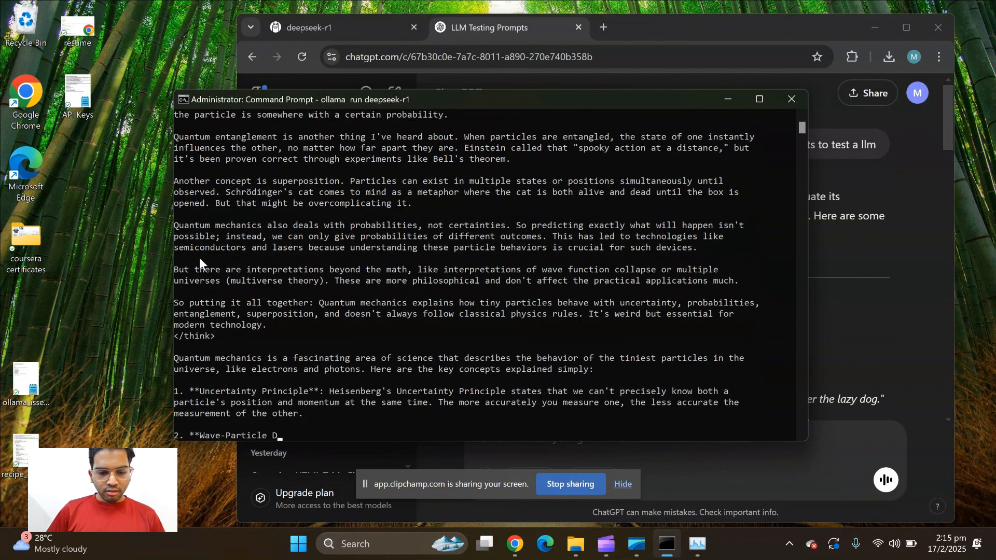
{"action": "key", "text": "ctrl+c"}
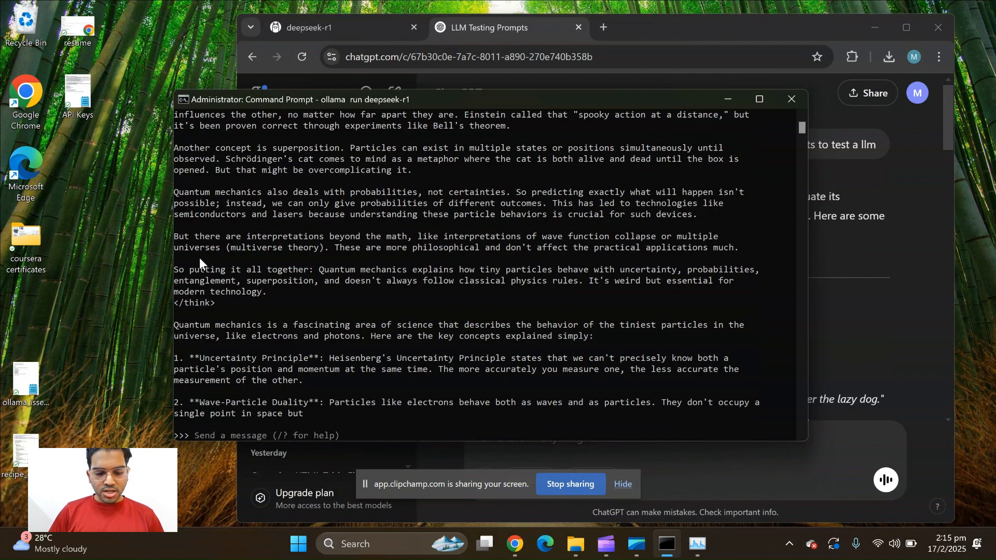
Send the model the prompt "search for nvidia's stock price"
{"action": "type", "text": "sear"}
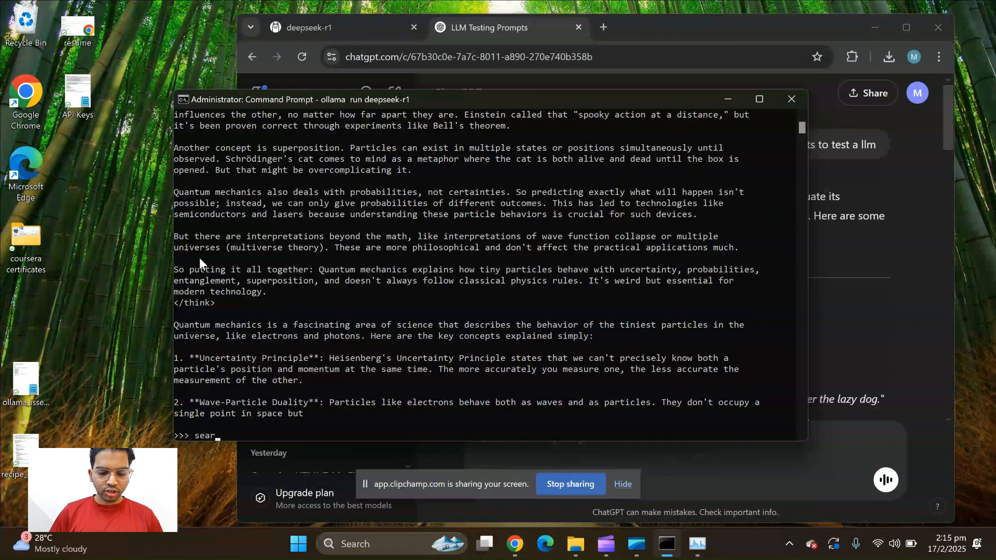
{"action": "type", "text": "ch for nvidia"}
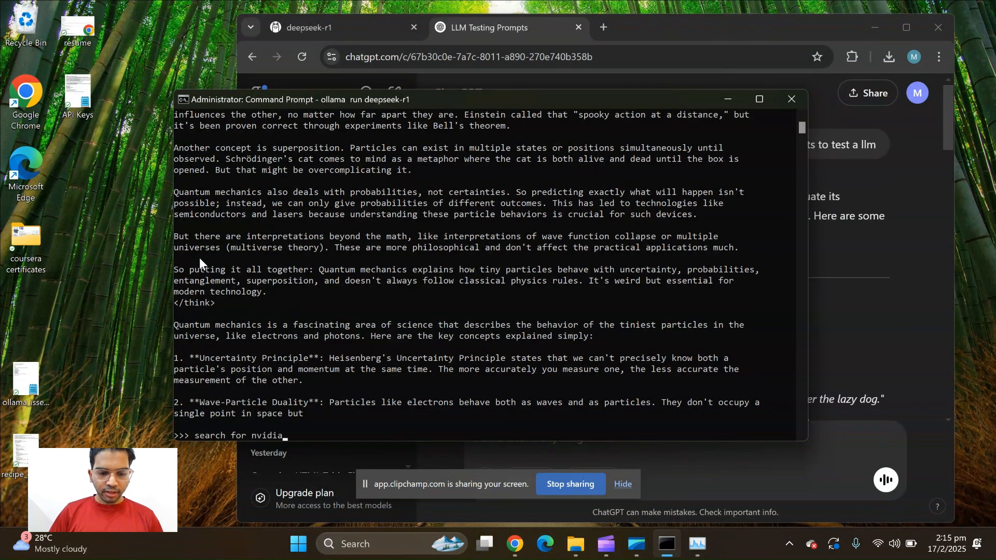
{"action": "type", "text": "'s stock price"}
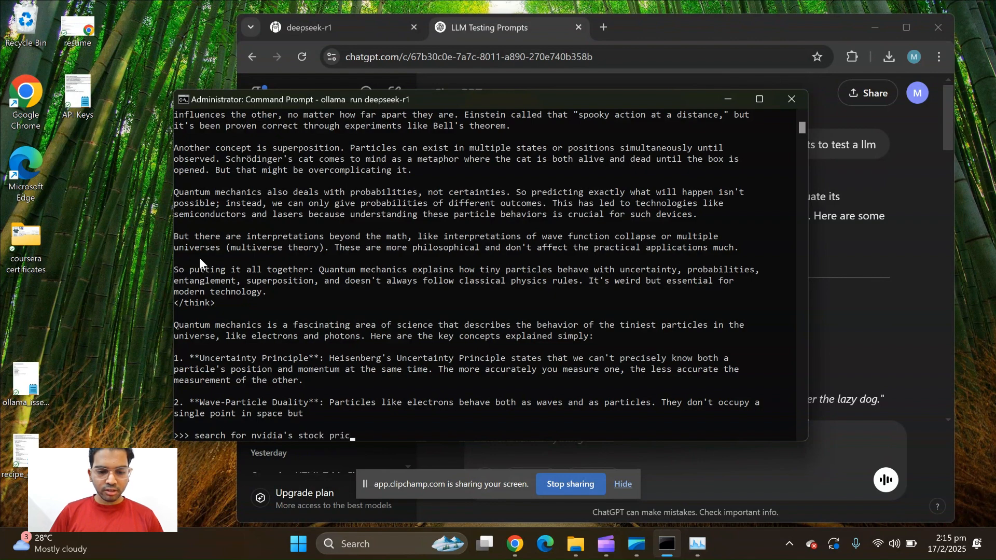
{"action": "key", "text": "Return"}
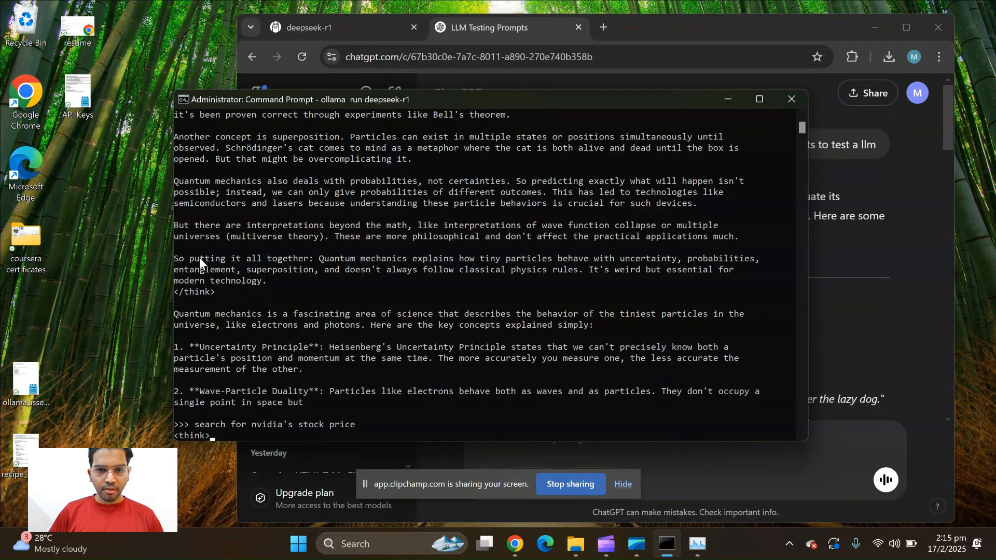